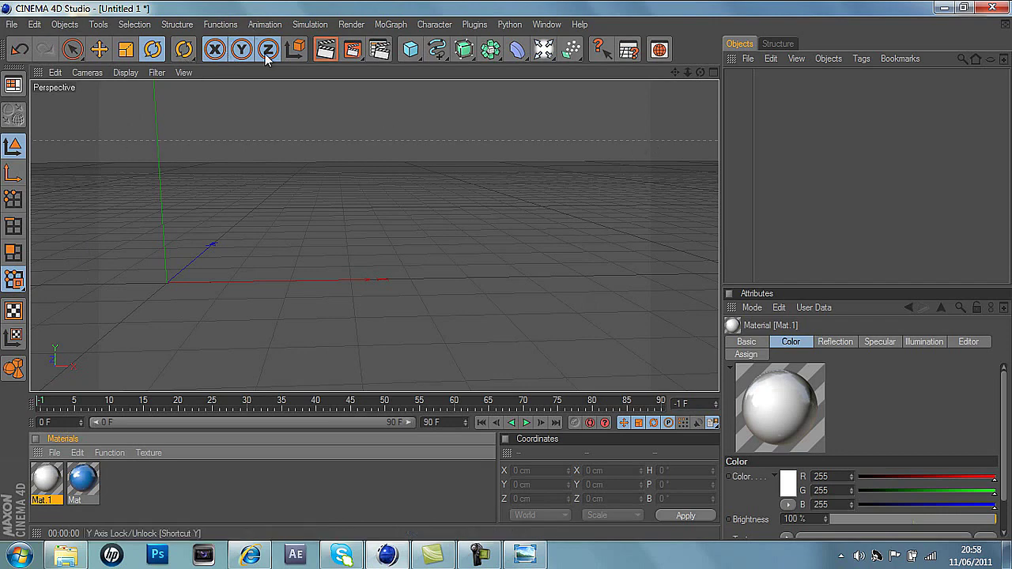
# Step: Review the render output settings and the finished FADE reference render
pyautogui.click(381, 50)
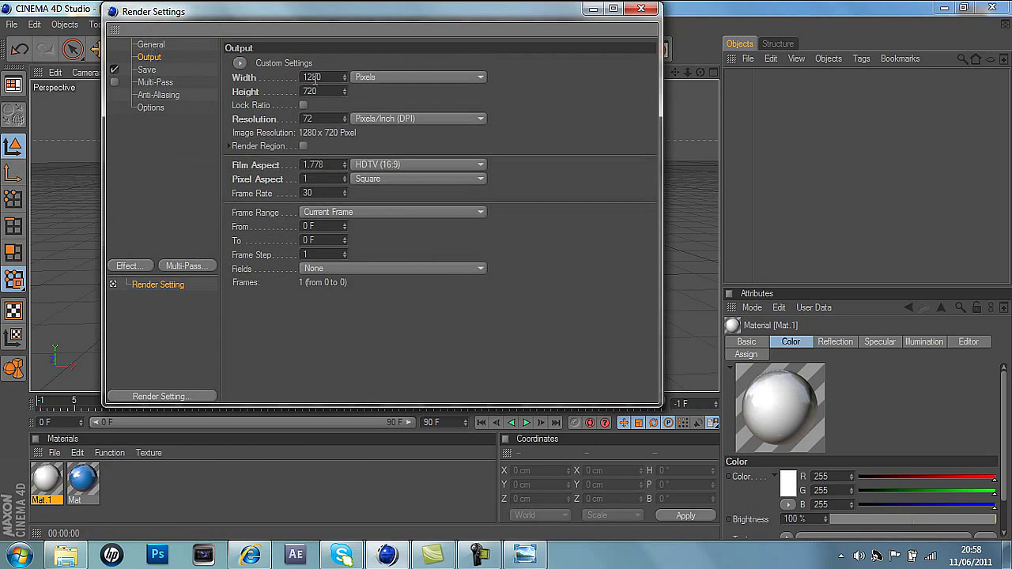
pyautogui.click(640, 8)
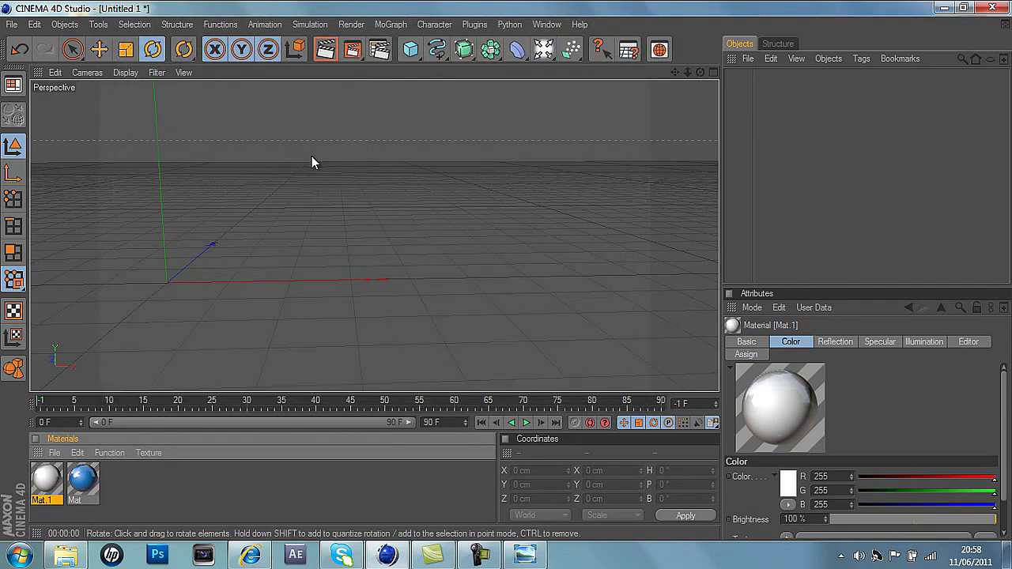
pyautogui.click(527, 554)
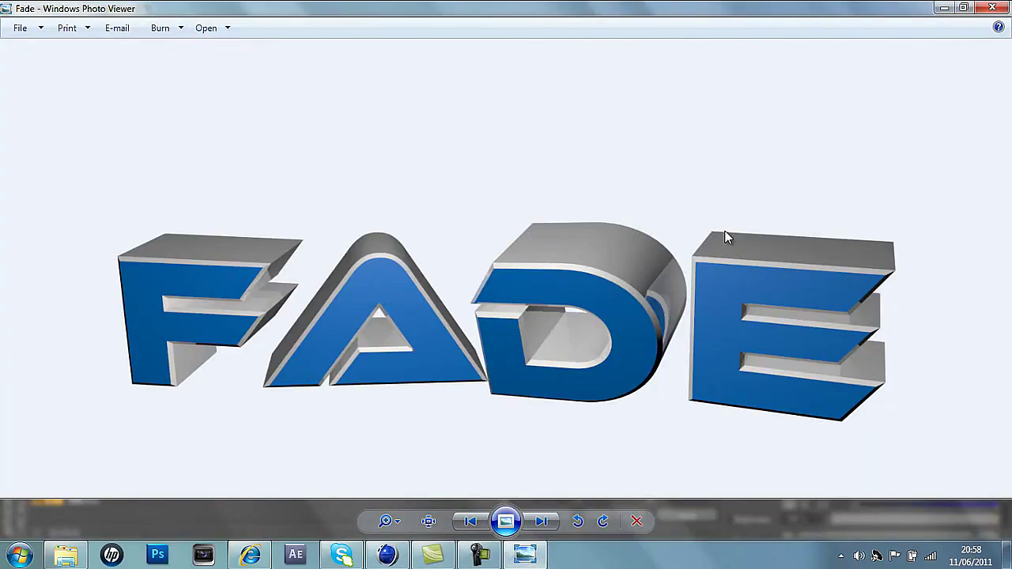
pyautogui.click(992, 8)
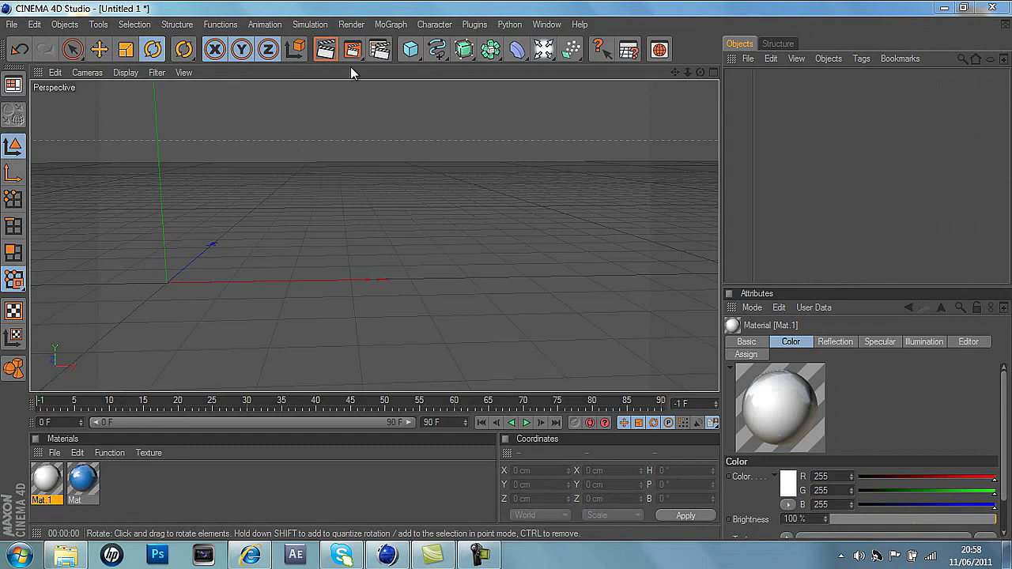
# Step: Add a MoText object and move it to the right
pyautogui.click(390, 25)
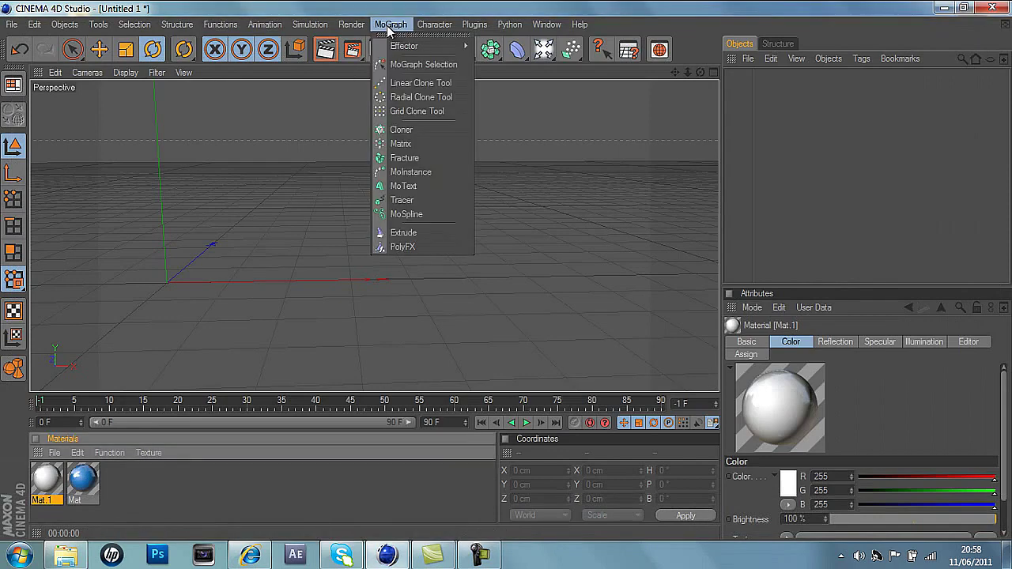
pyautogui.click(402, 186)
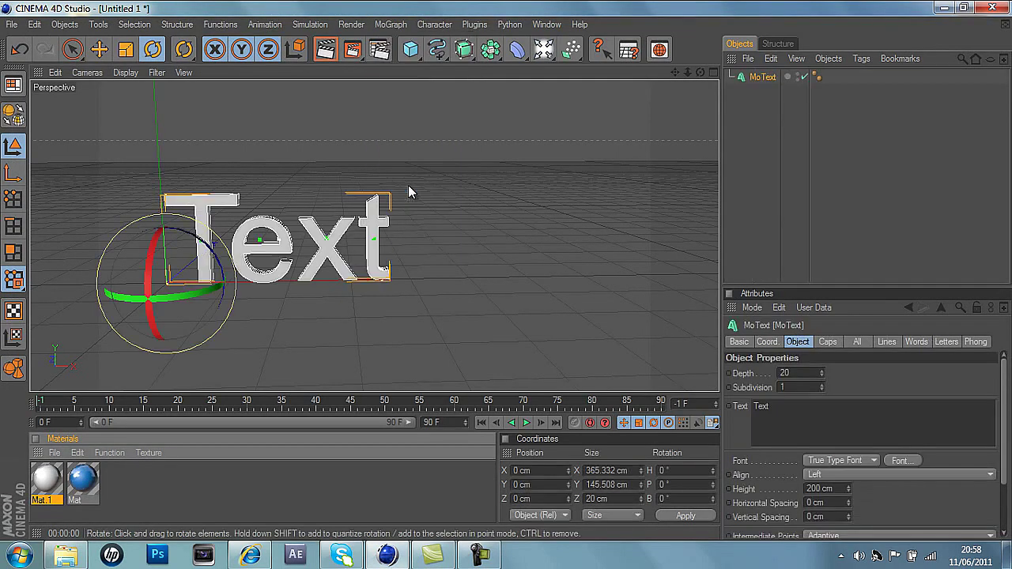
pyautogui.click(99, 49)
pyautogui.moveTo(242, 198); pyautogui.dragTo(510, 268)
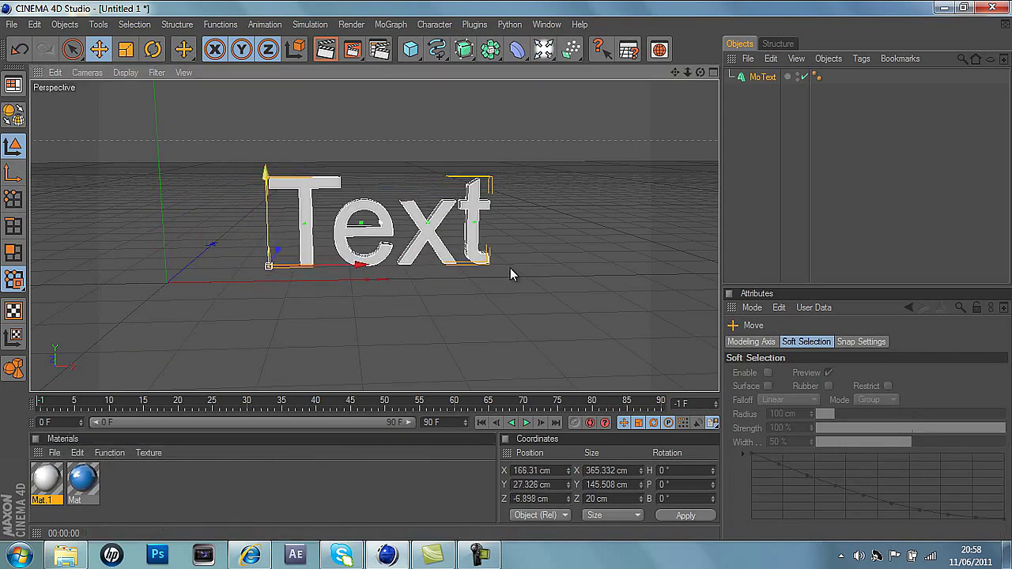
# Step: Change the MoText text to Fade and set its font to Ethnocentric
pyautogui.click(762, 77)
pyautogui.click(793, 405)
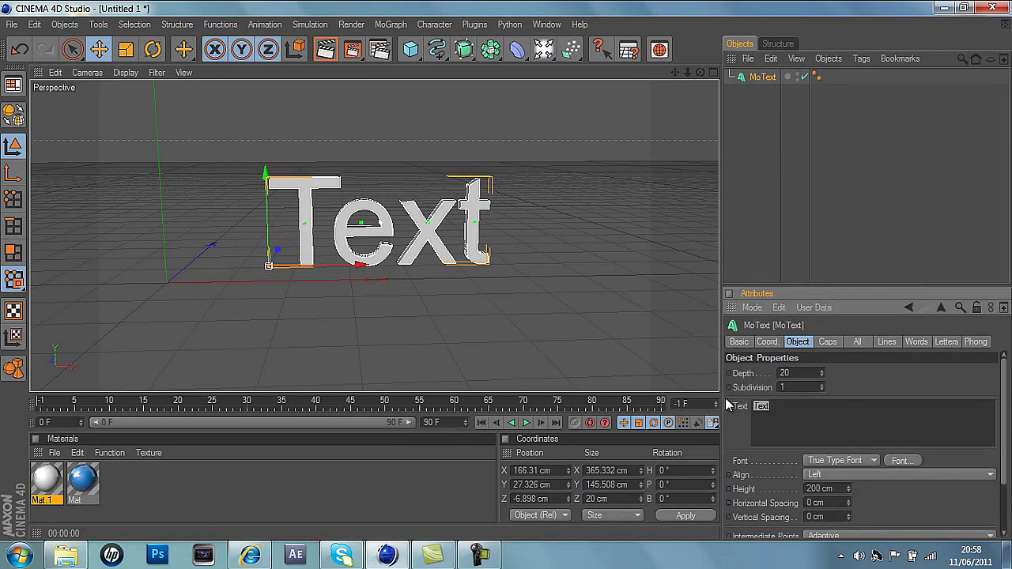
pyautogui.hotkey('ctrl', 'a')
pyautogui.press('BackSpace')
pyautogui.click(899, 460)
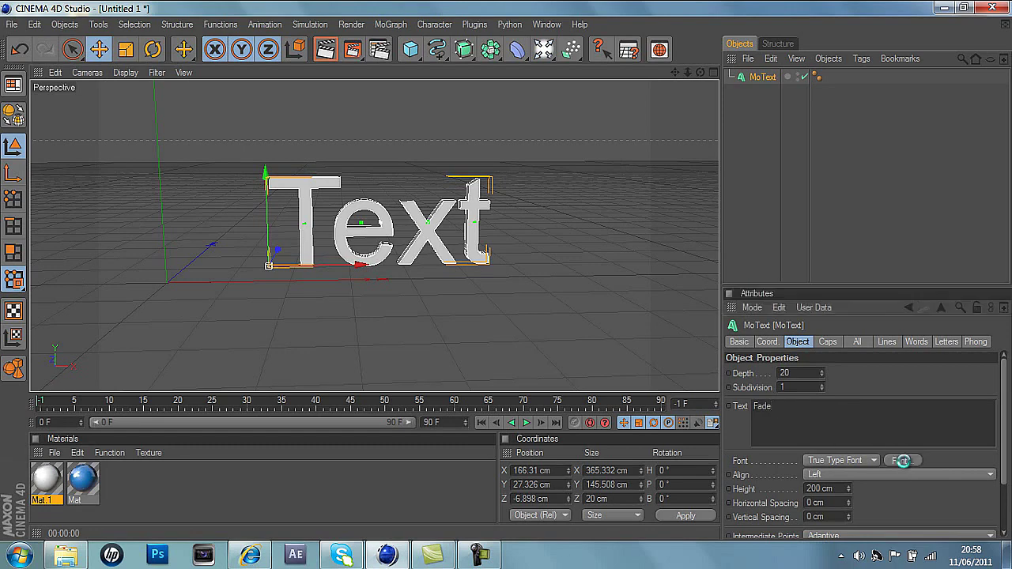
pyautogui.moveTo(150, 228); pyautogui.dragTo(109, 207)
pyautogui.click(93, 189)
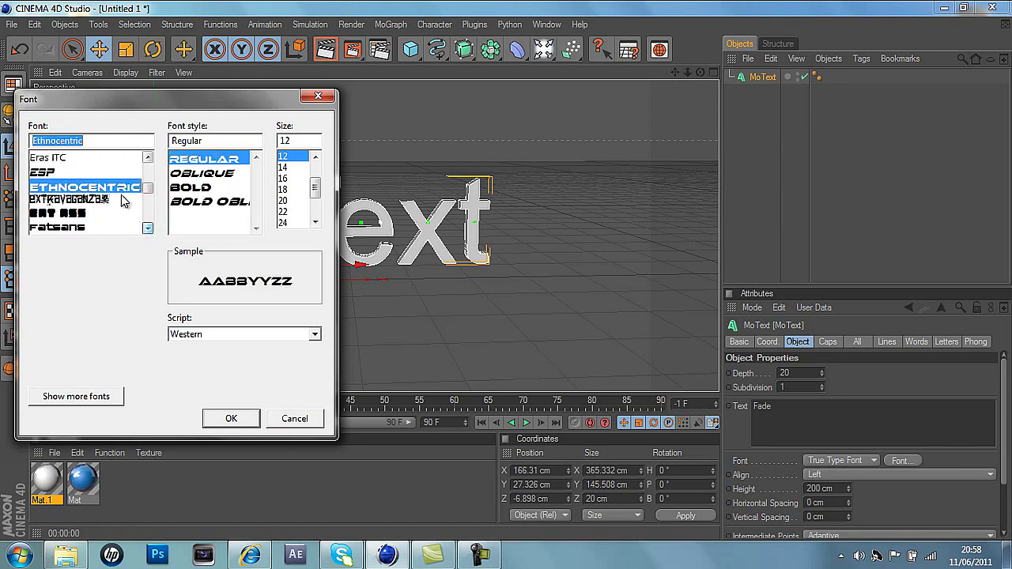
pyautogui.click(237, 416)
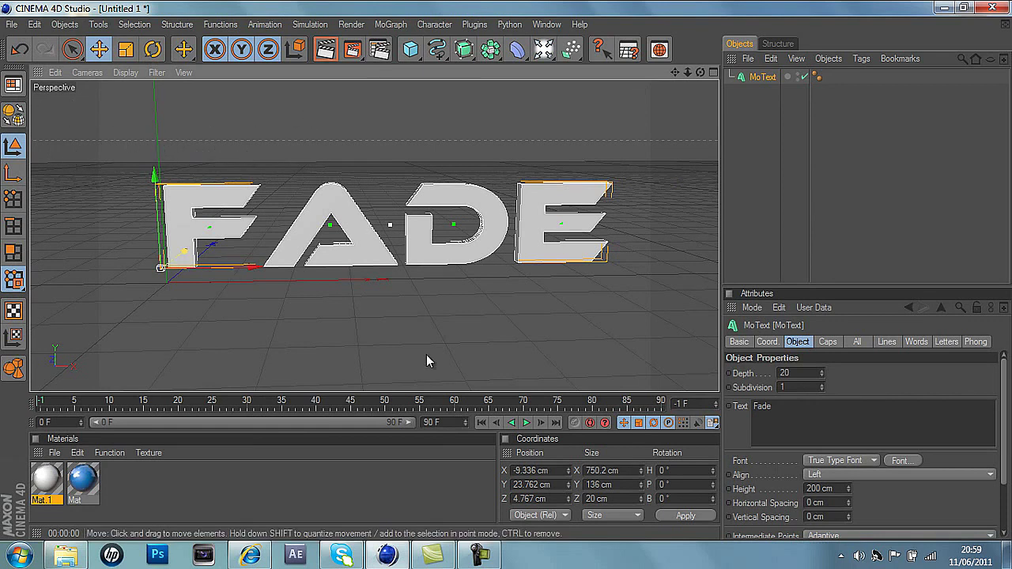
# Step: Set the MoText extrusion depth to 100
pyautogui.click(799, 373)
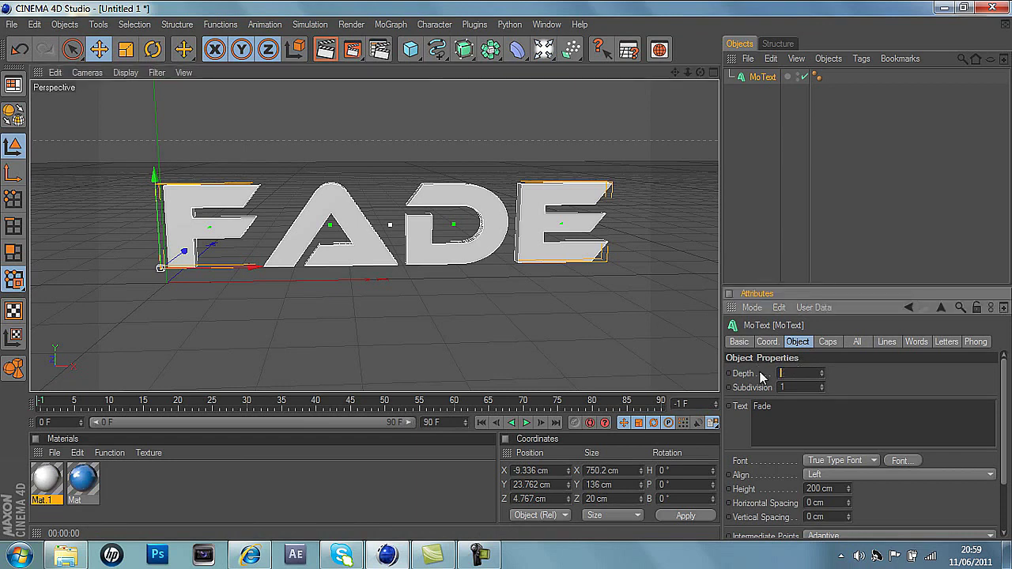
pyautogui.write('100')
pyautogui.press('Return')
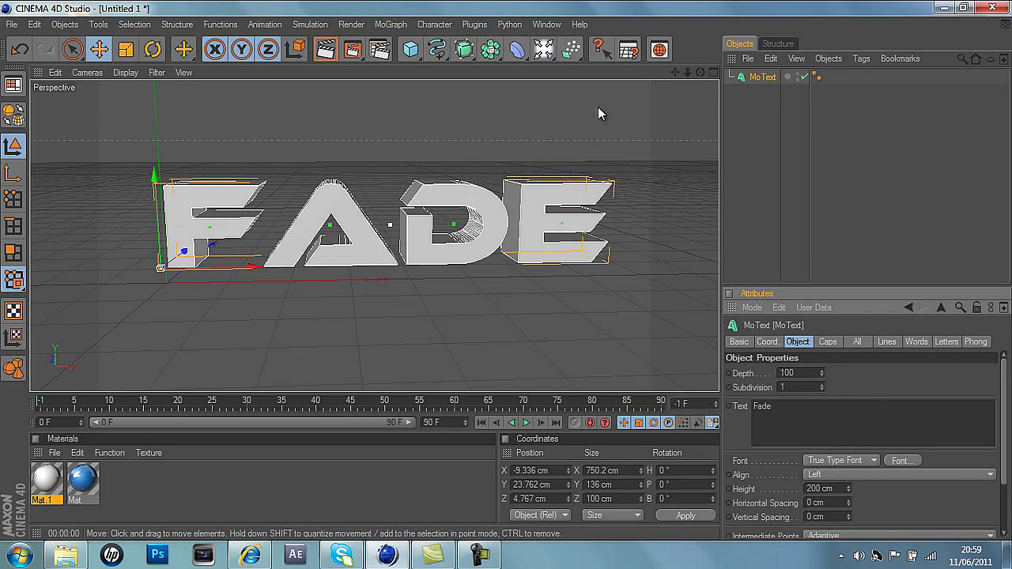
# Step: Zoom in, move the FADE text left, and make it editable
pyautogui.moveTo(688, 72); pyautogui.dragTo(506, 277)
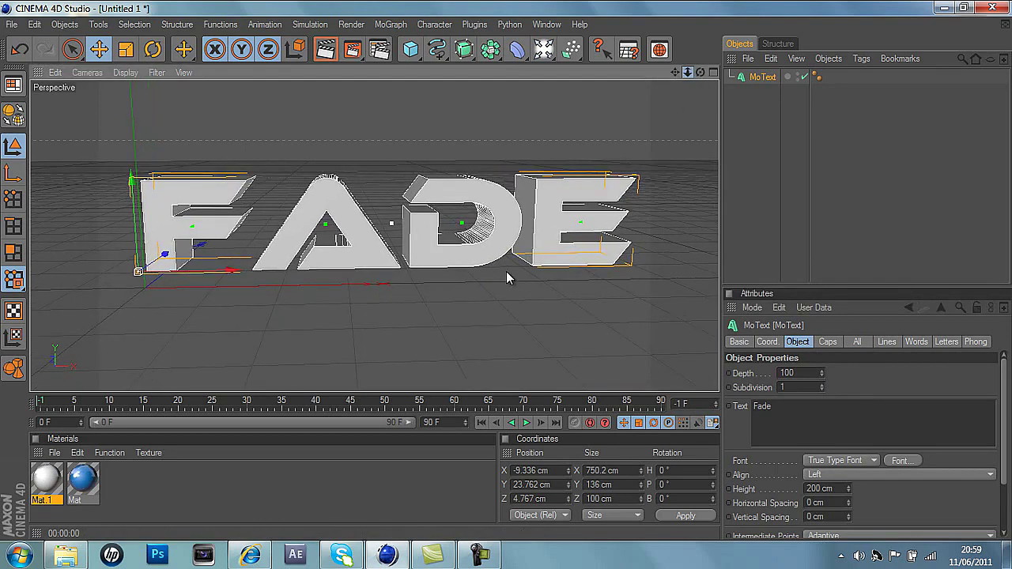
pyautogui.moveTo(450, 192); pyautogui.dragTo(440, 196)
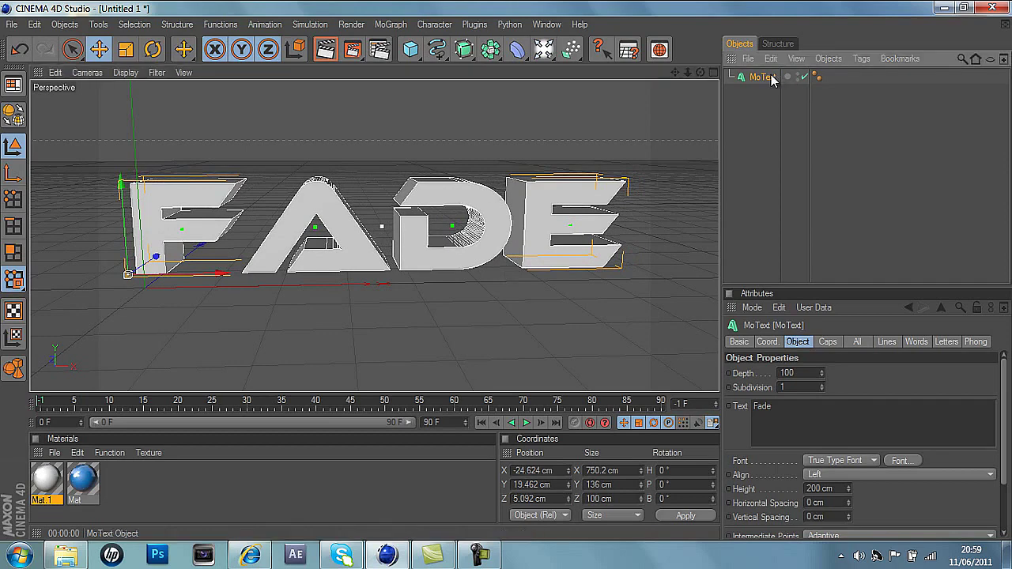
pyautogui.hotkey('alt', 'g')
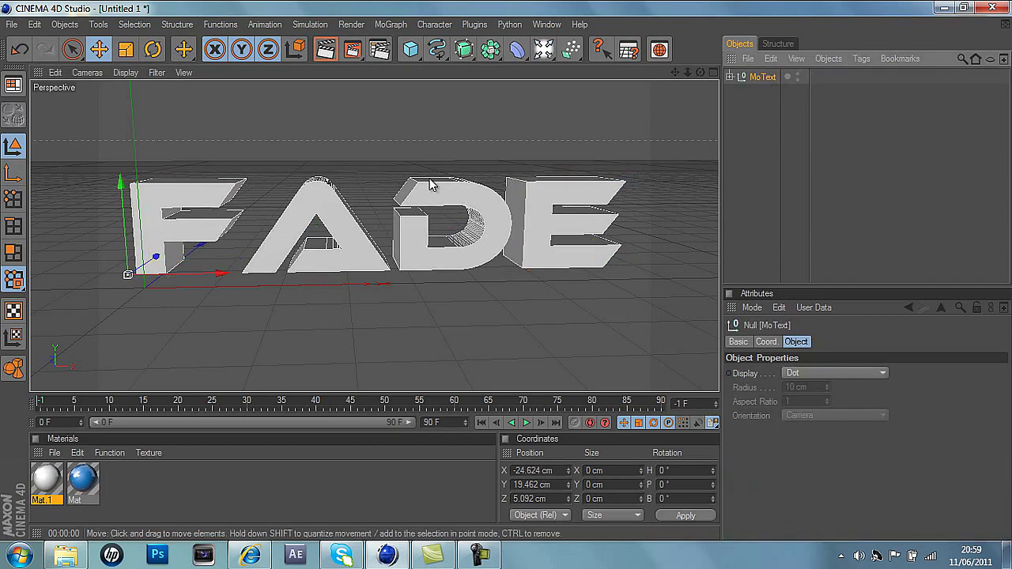
# Step: Rotate the F, D and E letters each to its own slight tilt
pyautogui.click(173, 193)
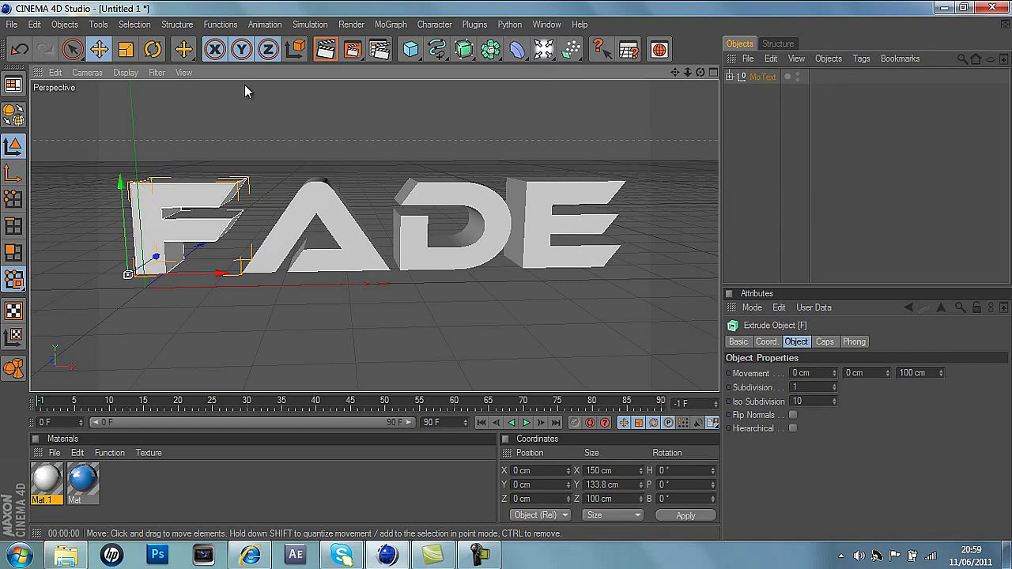
pyautogui.click(153, 51)
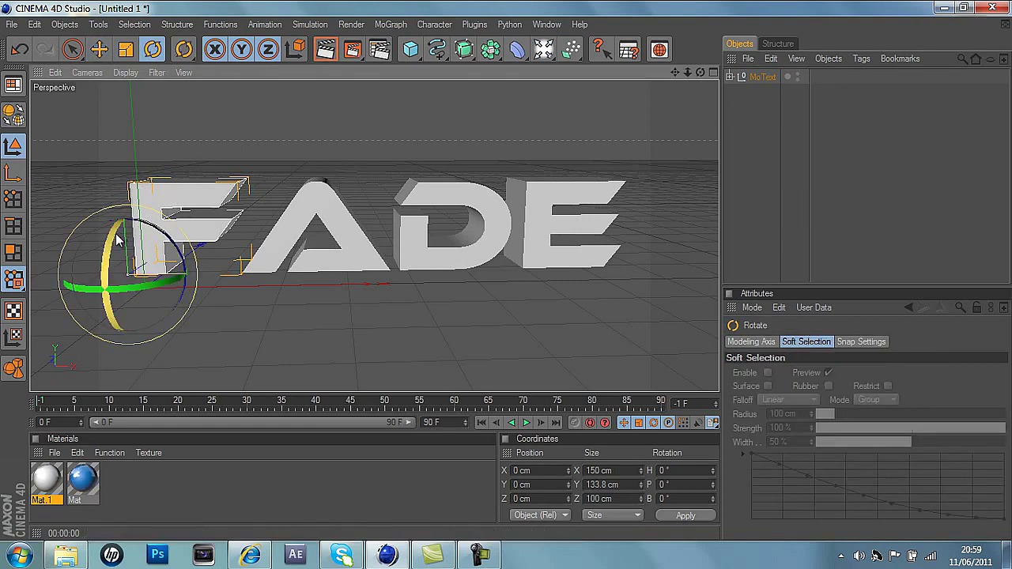
pyautogui.moveTo(114, 237); pyautogui.dragTo(231, 266)
pyautogui.click(302, 221)
pyautogui.click(490, 199)
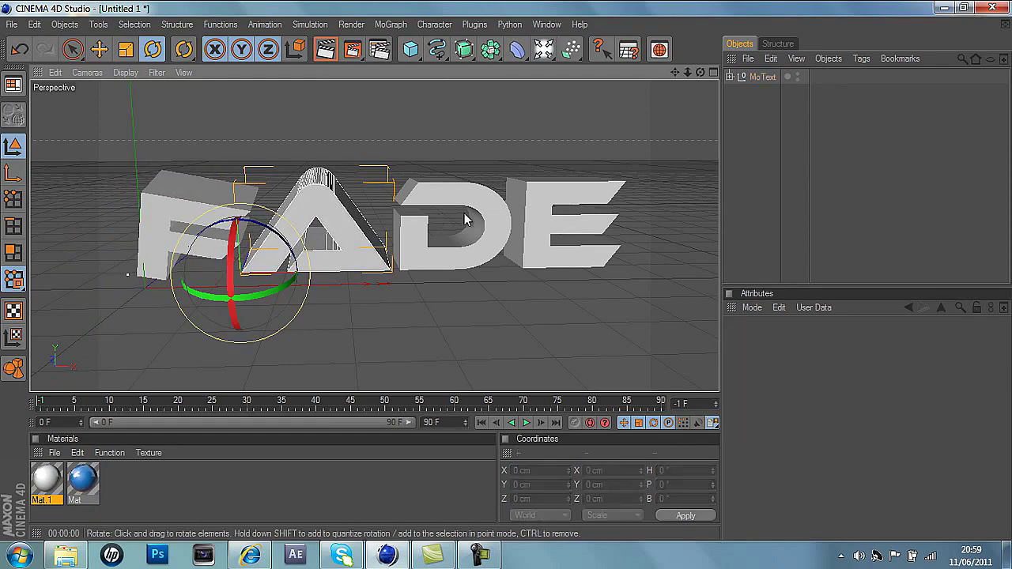
pyautogui.moveTo(400, 243); pyautogui.dragTo(432, 246)
pyautogui.click(571, 201)
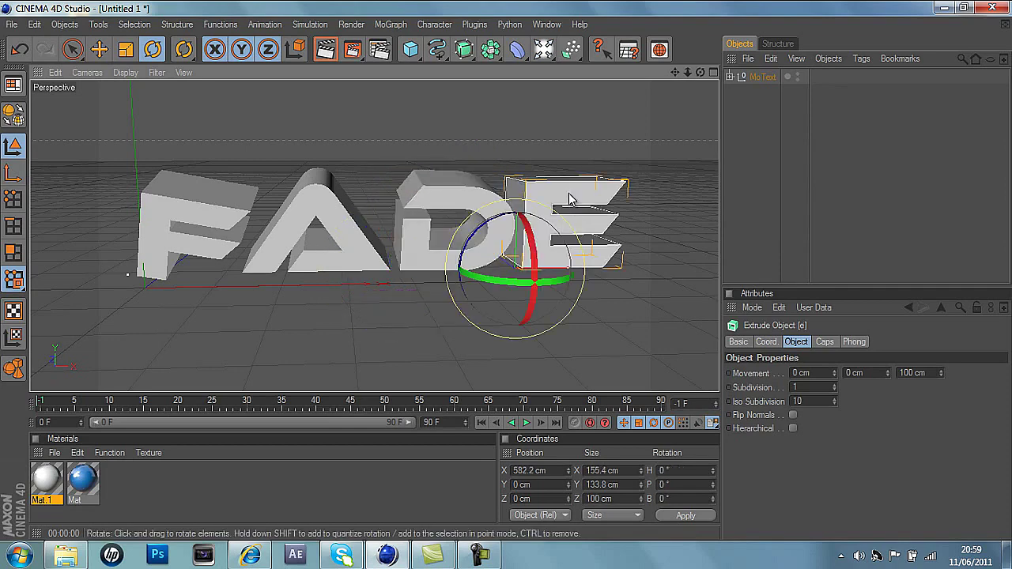
pyautogui.moveTo(479, 247)
pyautogui.mouseDown()
pyautogui.moveTo(492, 247)
pyautogui.moveTo(481, 234)
pyautogui.mouseUp()
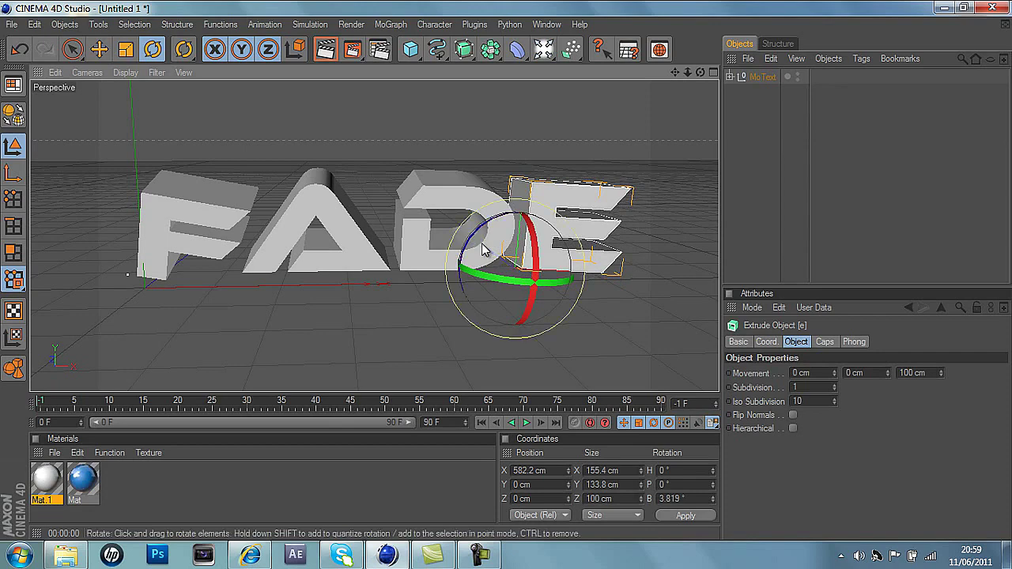
# Step: Turn the D around its vertical axis, preview a render, then re-tilt the E
pyautogui.click(445, 194)
pyautogui.moveTo(425, 287)
pyautogui.mouseDown()
pyautogui.moveTo(442, 271)
pyautogui.moveTo(423, 286)
pyautogui.mouseUp()
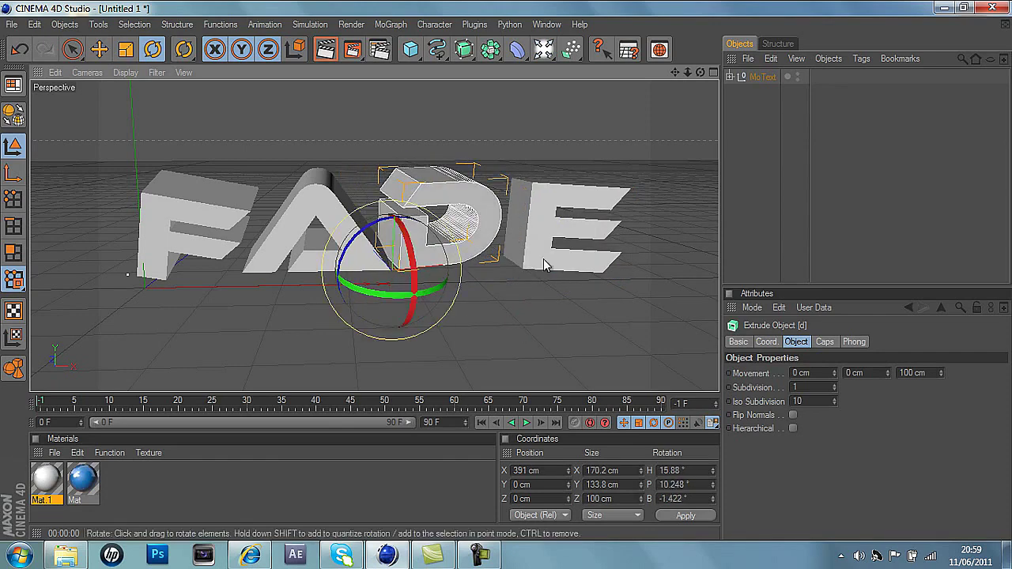
pyautogui.click(323, 47)
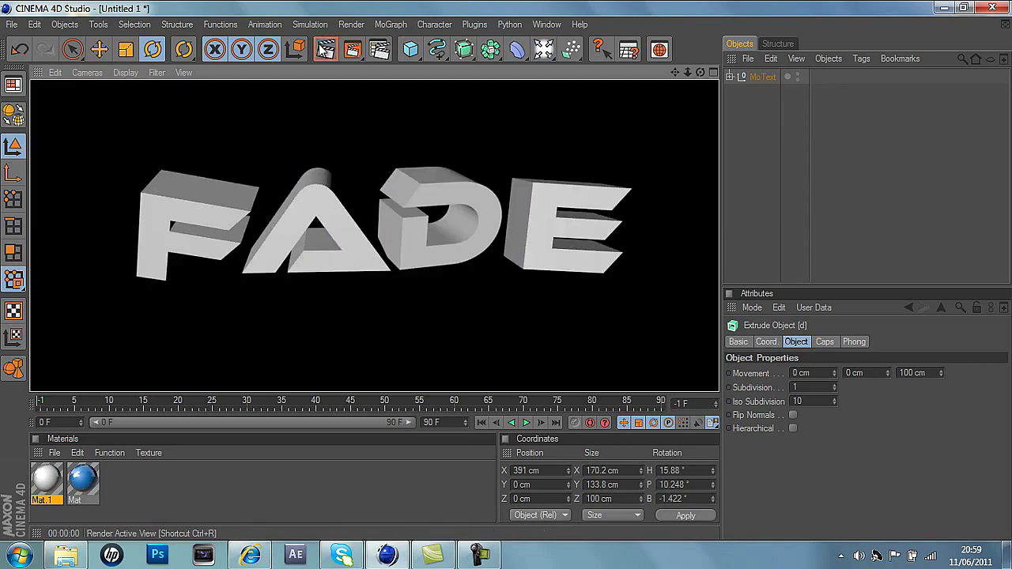
pyautogui.click(558, 197)
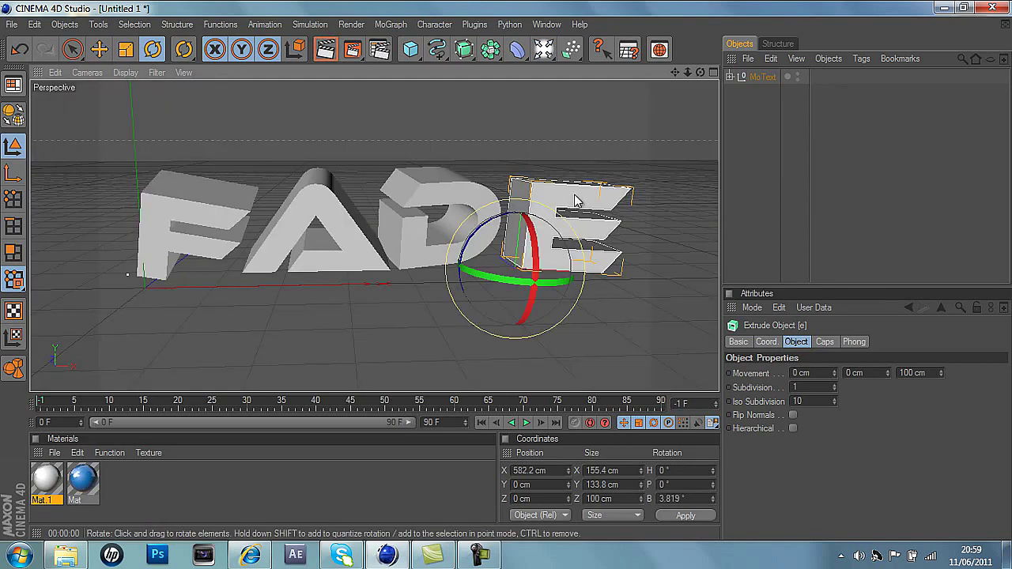
pyautogui.moveTo(537, 226); pyautogui.dragTo(533, 230)
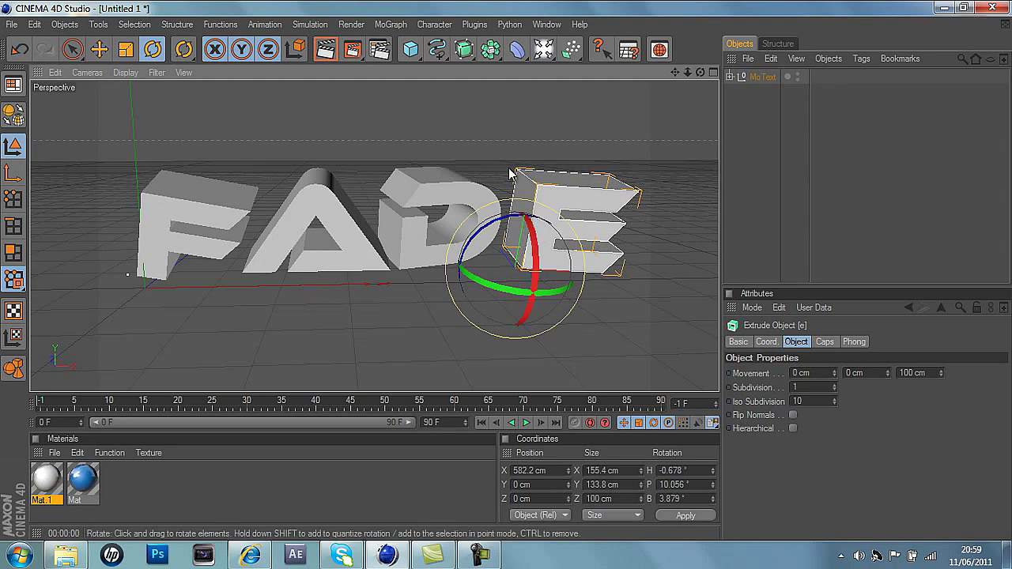
pyautogui.click(800, 111)
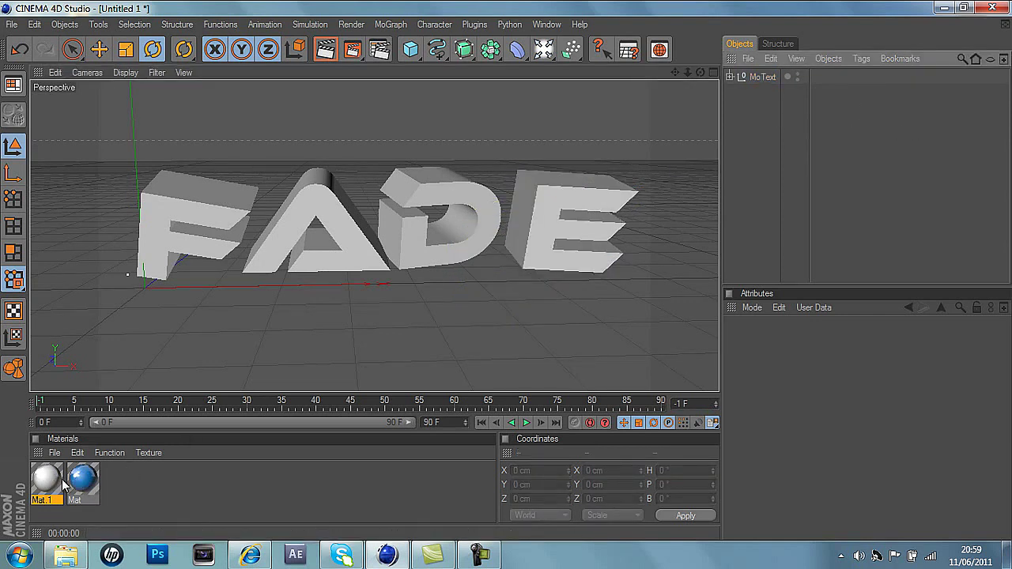
# Step: Expand the MoText hierarchy and drop the blue Mat material onto F, a, d and e
pyautogui.click(729, 77)
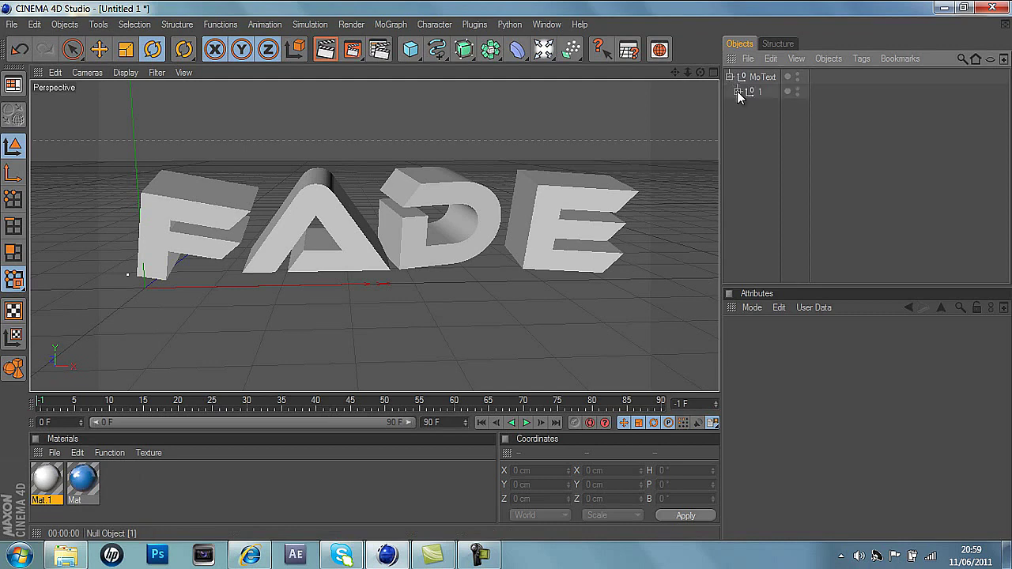
pyautogui.click(737, 92)
pyautogui.click(747, 107)
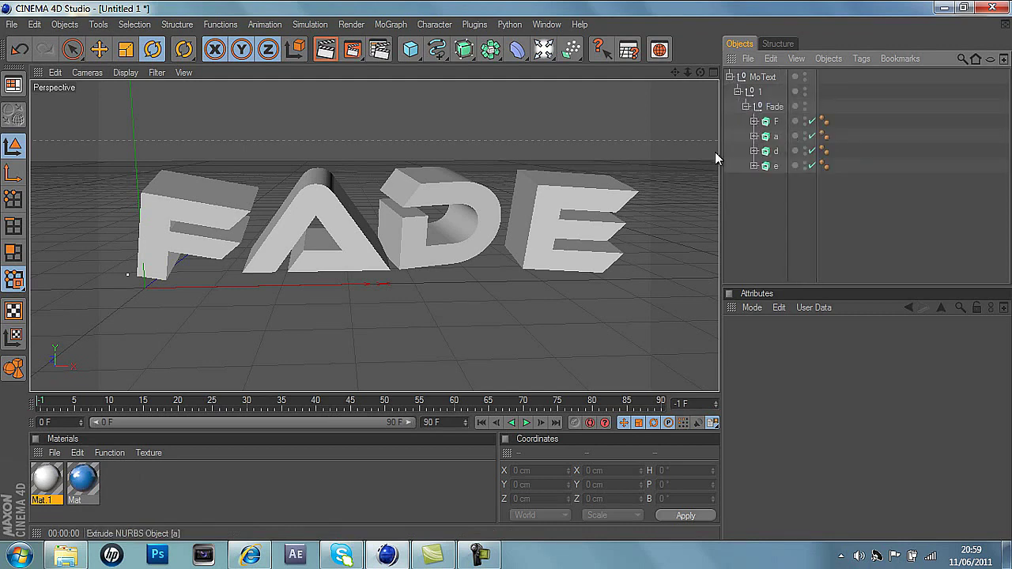
pyautogui.moveTo(76, 485); pyautogui.dragTo(276, 409)
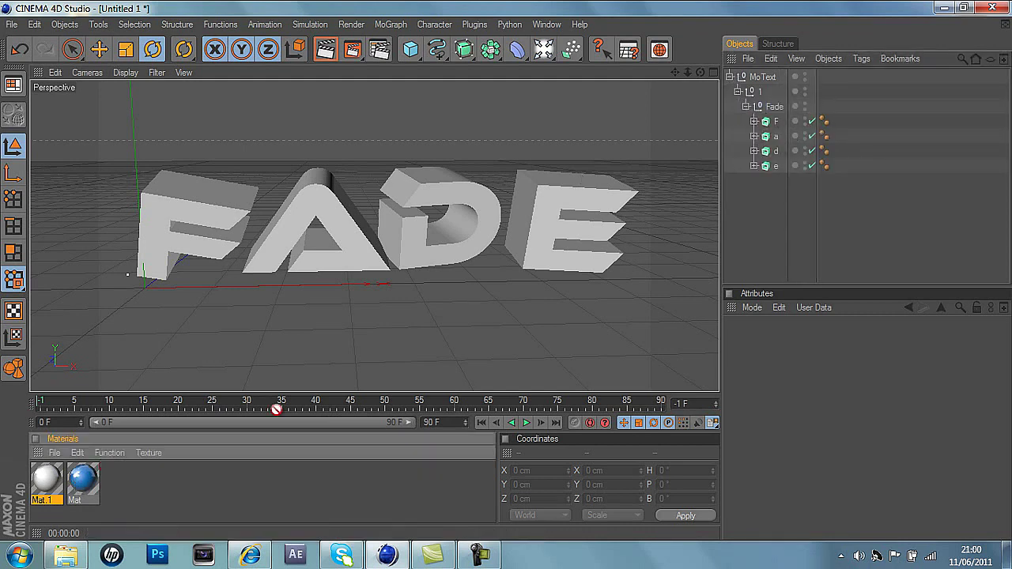
pyautogui.moveTo(732, 151); pyautogui.dragTo(772, 123)
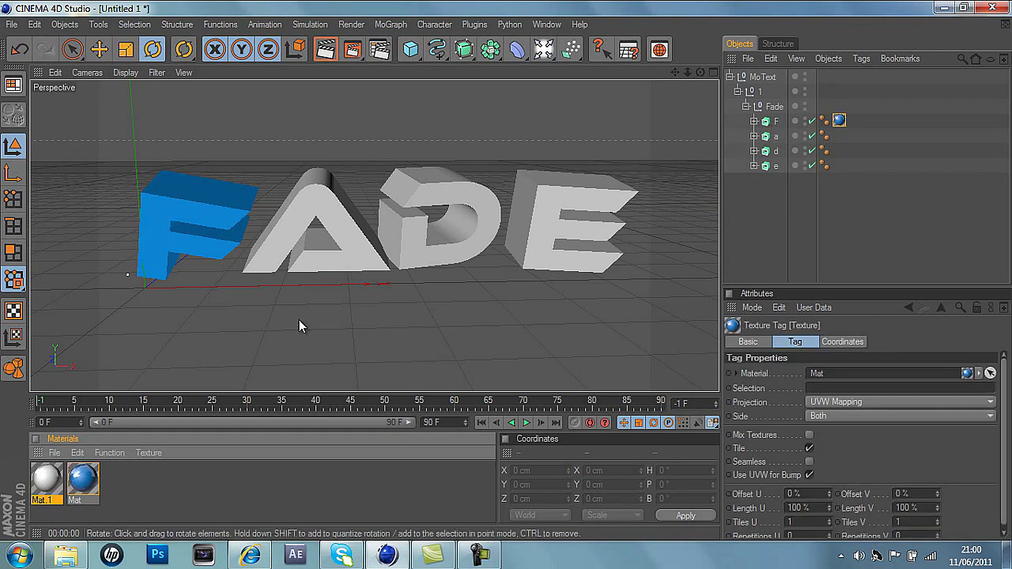
pyautogui.moveTo(83, 482); pyautogui.dragTo(775, 136)
pyautogui.moveTo(87, 489); pyautogui.dragTo(775, 154)
pyautogui.moveTo(73, 492); pyautogui.dragTo(774, 170)
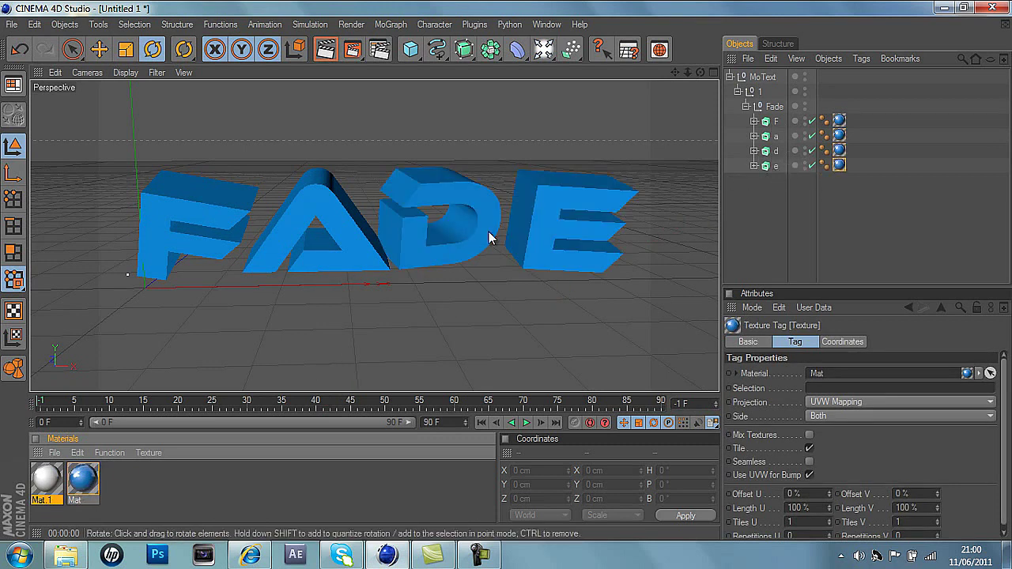
pyautogui.moveTo(44, 492); pyautogui.dragTo(779, 127)
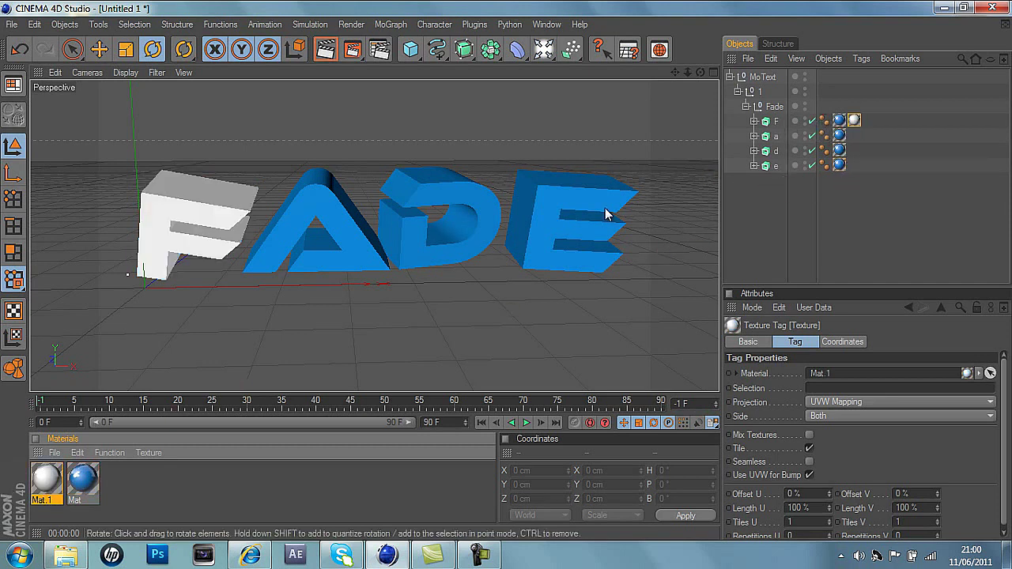
# Step: Apply white Mat.1 to F, a, d and e, placing its tags before the blue Mat tags
pyautogui.moveTo(50, 476); pyautogui.dragTo(746, 166)
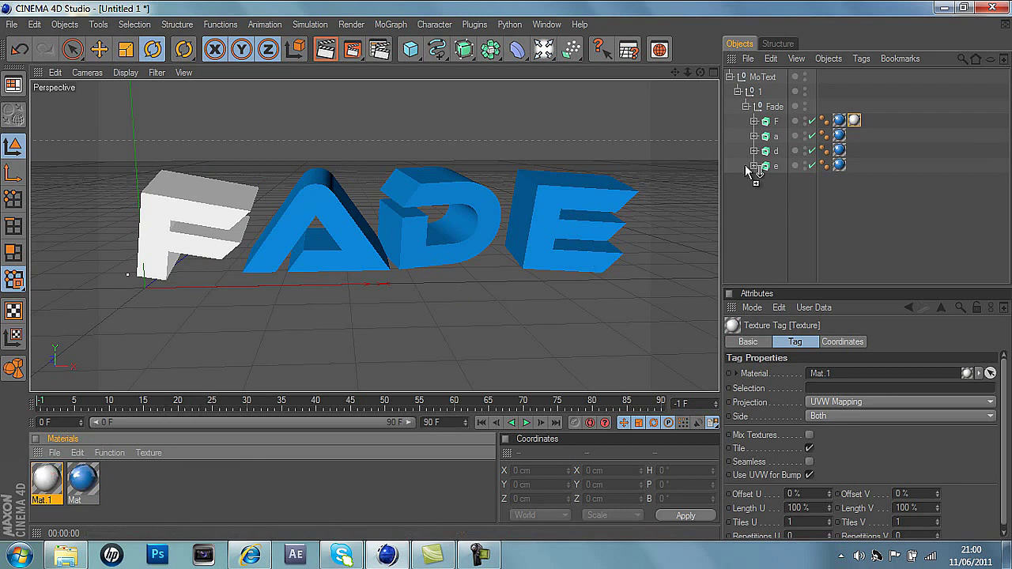
pyautogui.moveTo(777, 134); pyautogui.dragTo(776, 133)
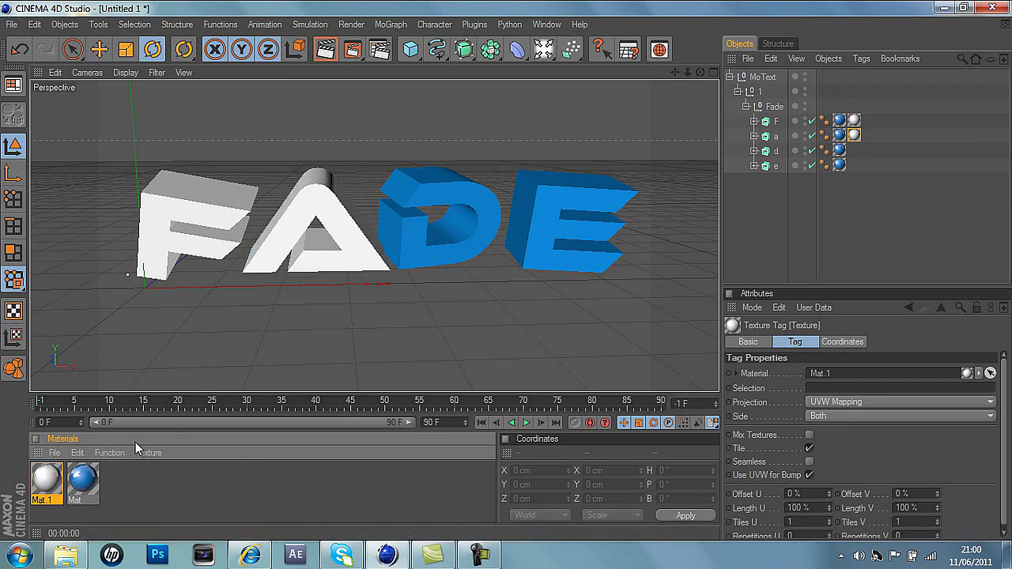
pyautogui.moveTo(44, 481); pyautogui.dragTo(732, 231)
pyautogui.moveTo(782, 142); pyautogui.dragTo(782, 151)
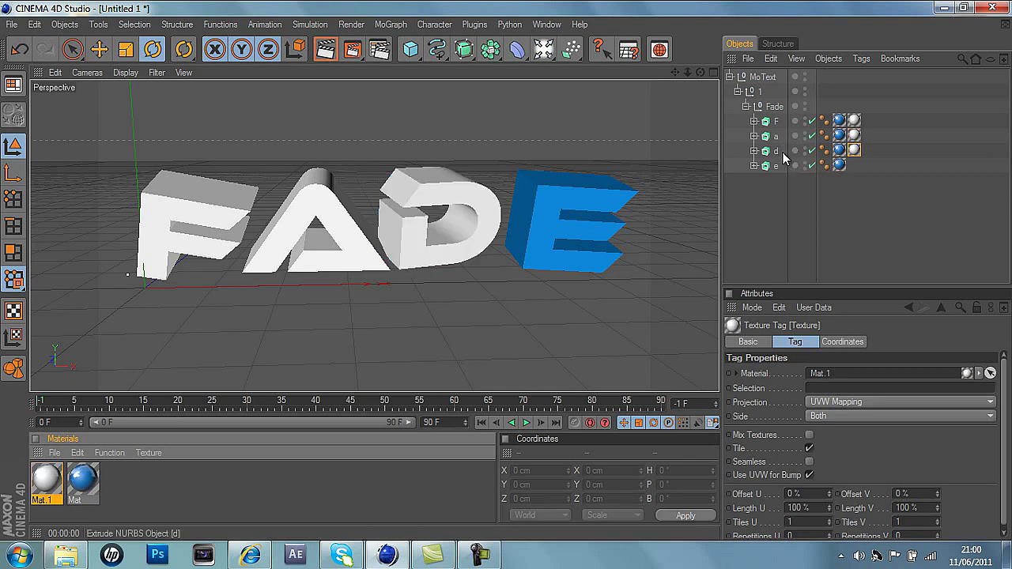
pyautogui.moveTo(59, 479); pyautogui.dragTo(779, 168)
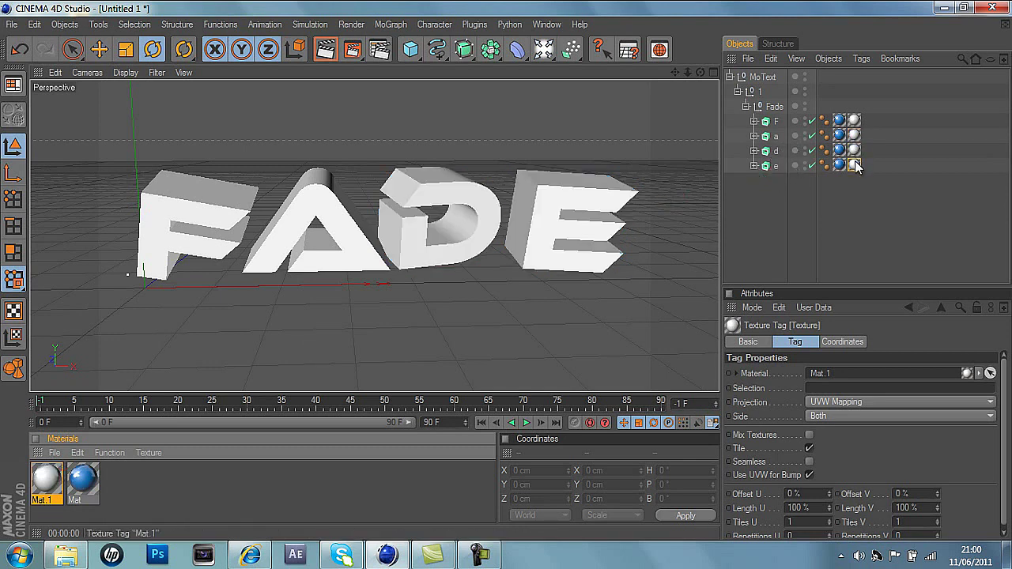
pyautogui.moveTo(857, 165); pyautogui.dragTo(839, 126)
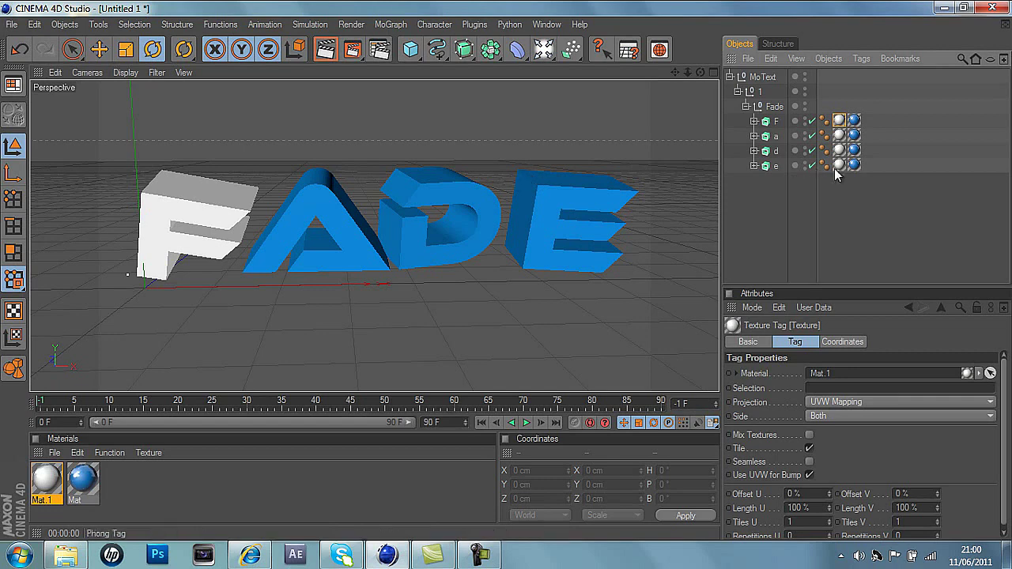
pyautogui.keyDown('shift'); pyautogui.click(856, 120); pyautogui.keyUp('shift')
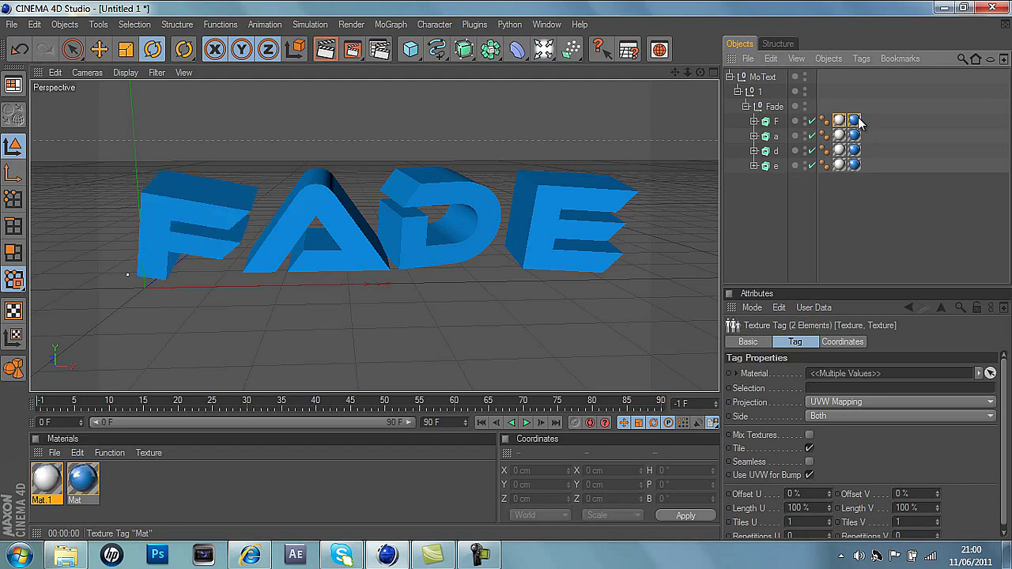
# Step: Restrict the four blue Mat tags to selection C1 and preview the render
pyautogui.click(861, 132)
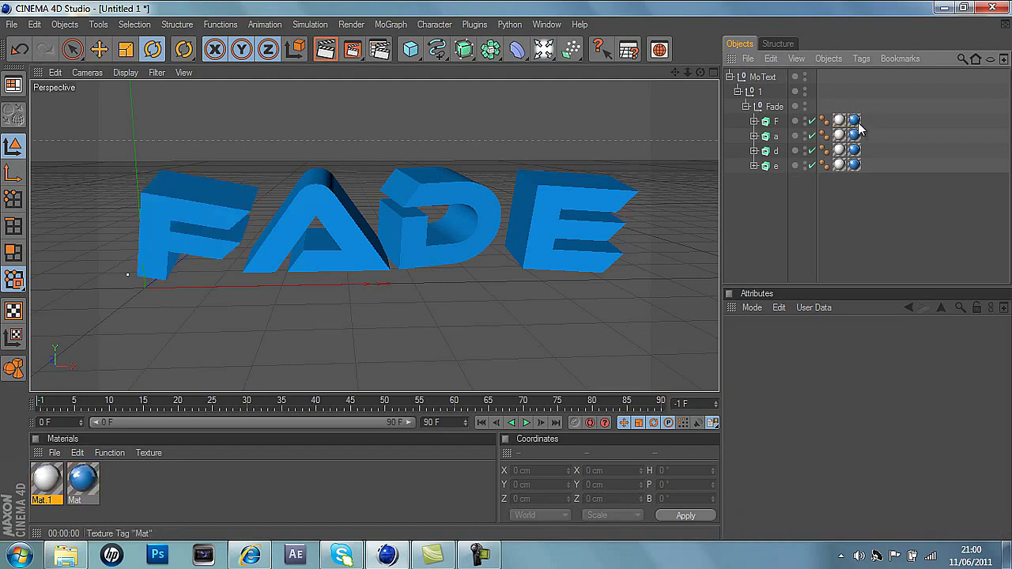
pyautogui.click(855, 121)
pyautogui.keyDown('shift'); pyautogui.click(855, 135); pyautogui.keyUp('shift')
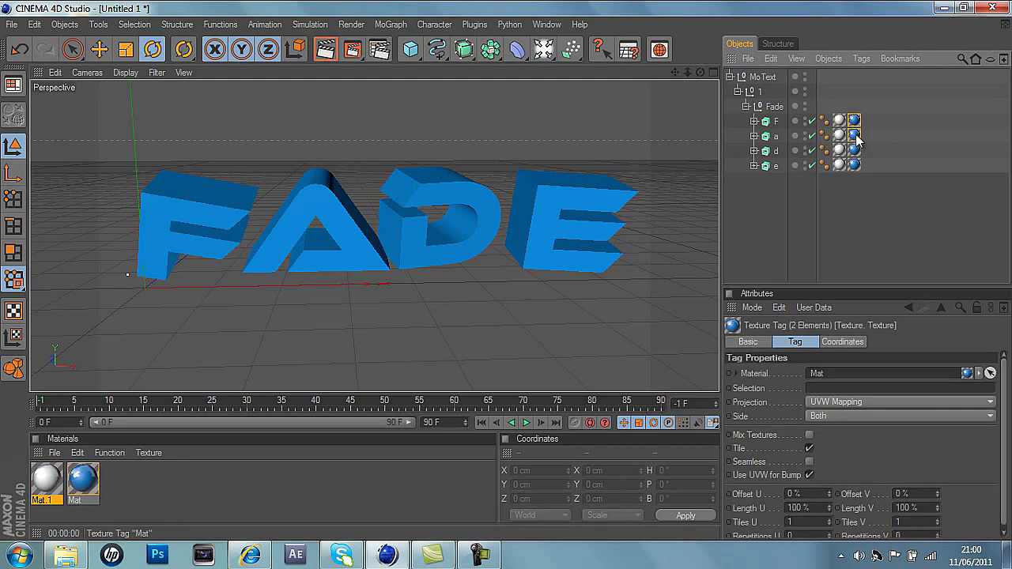
pyautogui.keyDown('shift'); pyautogui.click(855, 150); pyautogui.keyUp('shift')
pyautogui.keyDown('shift'); pyautogui.click(854, 166); pyautogui.keyUp('shift')
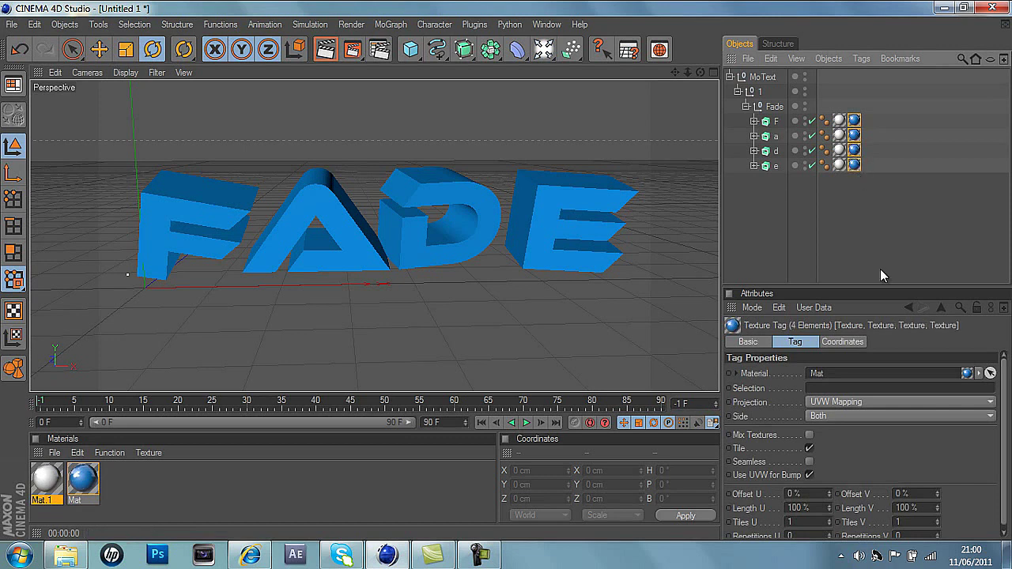
pyautogui.click(852, 387)
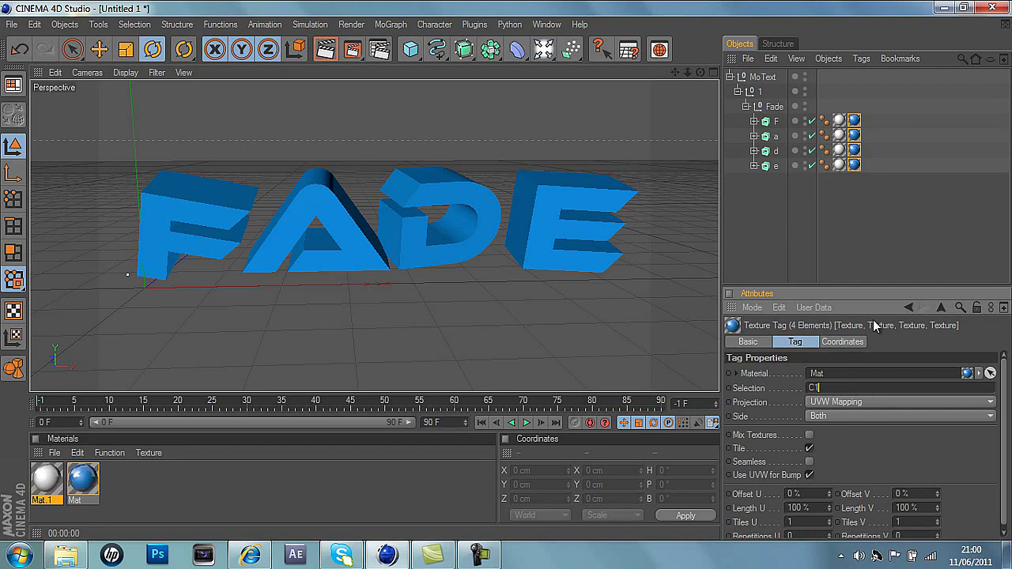
pyautogui.click(863, 249)
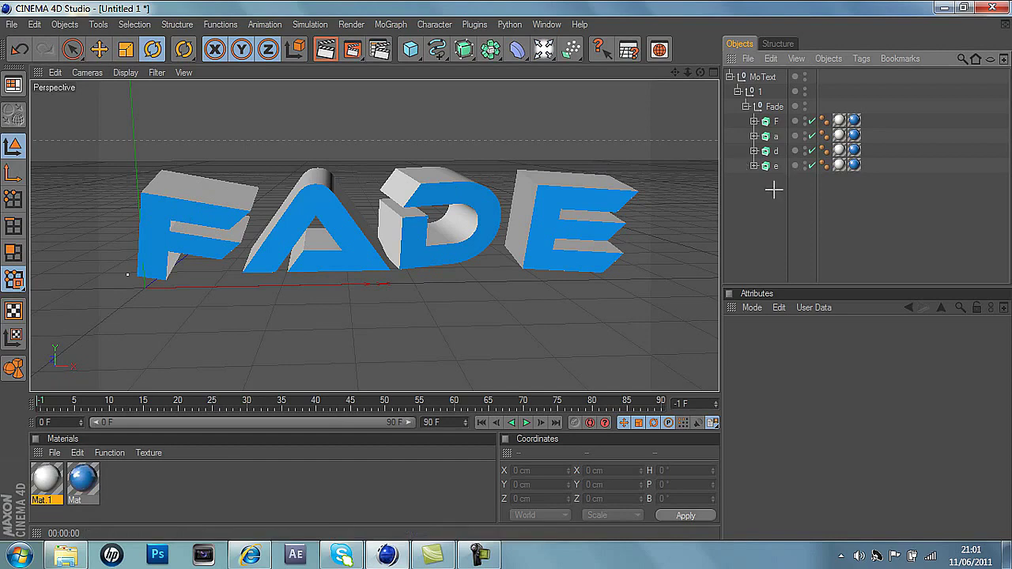
pyautogui.click(325, 49)
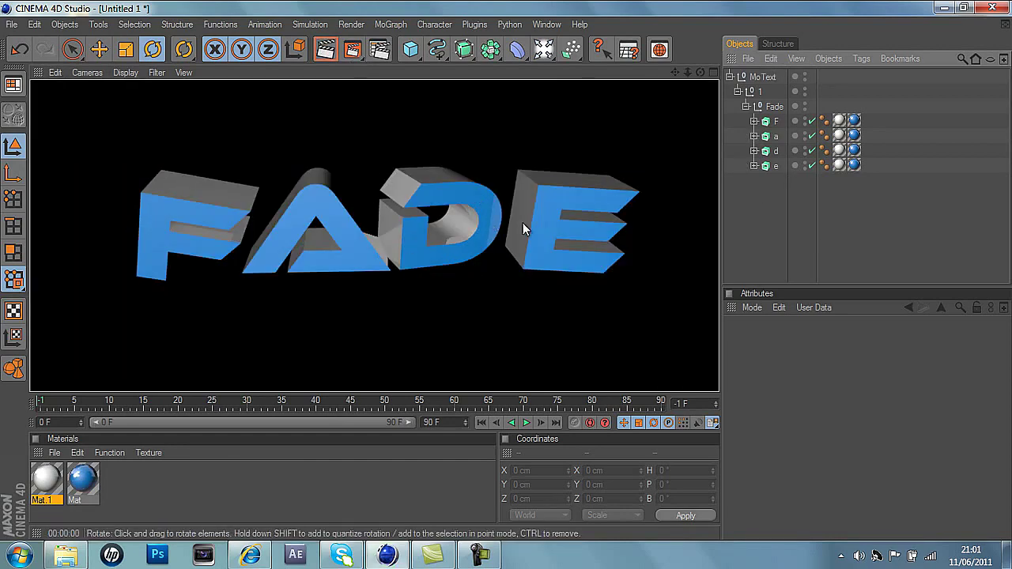
# Step: Select letter F and give it a Fillet start cap with 4 cm radius
pyautogui.click(789, 182)
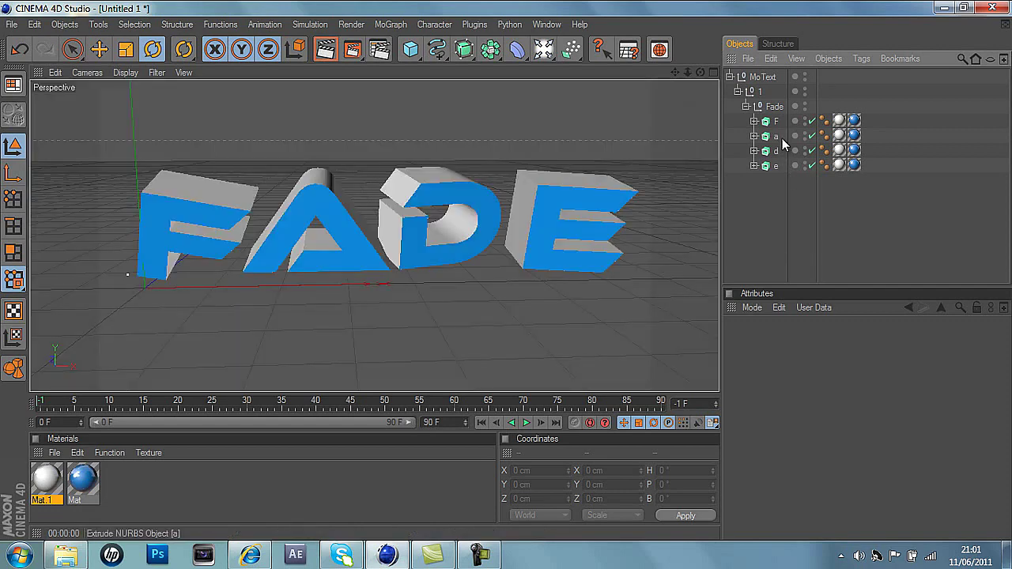
pyautogui.click(778, 123)
pyautogui.click(762, 77)
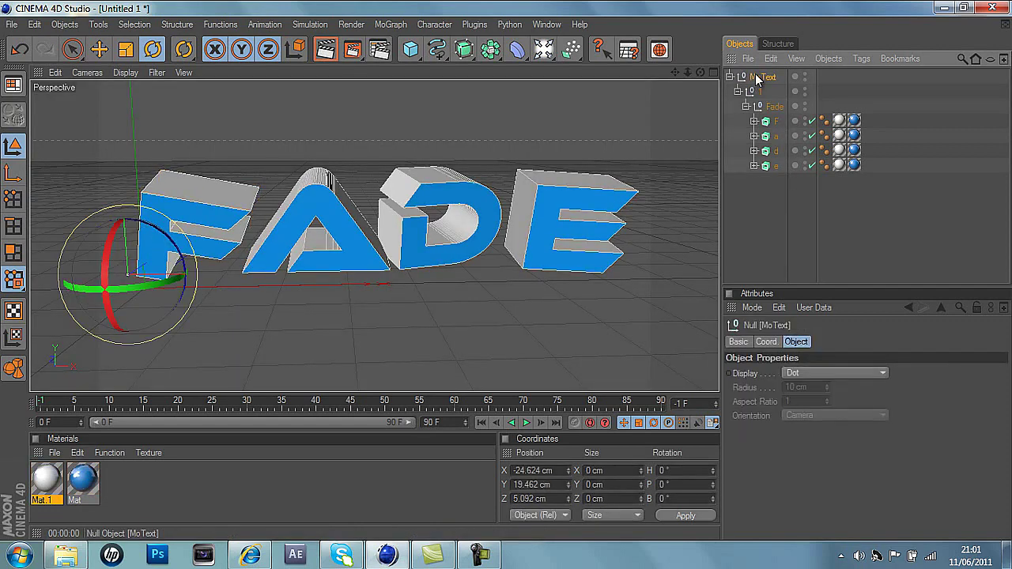
pyautogui.click(774, 120)
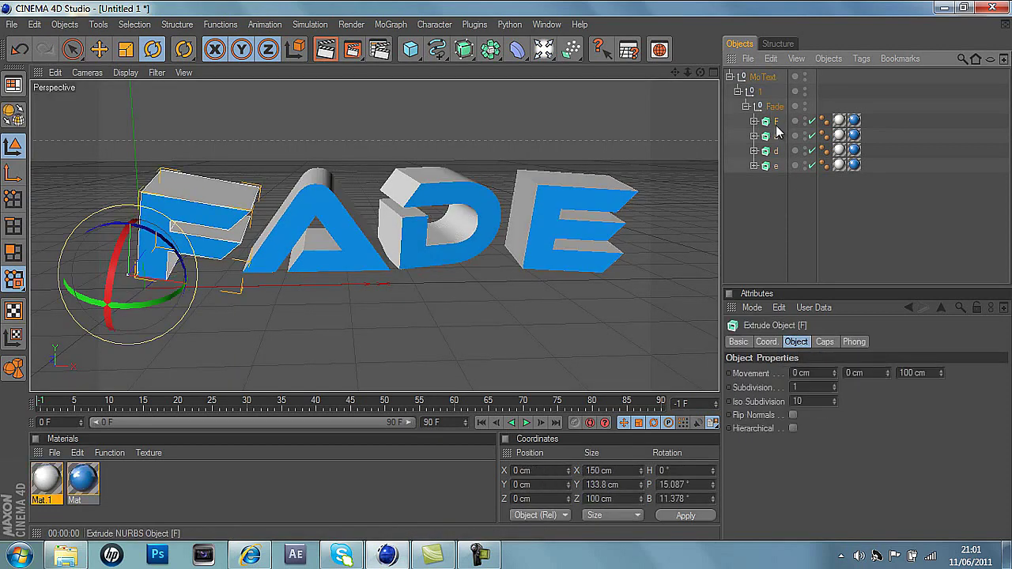
pyautogui.click(825, 342)
pyautogui.click(814, 373)
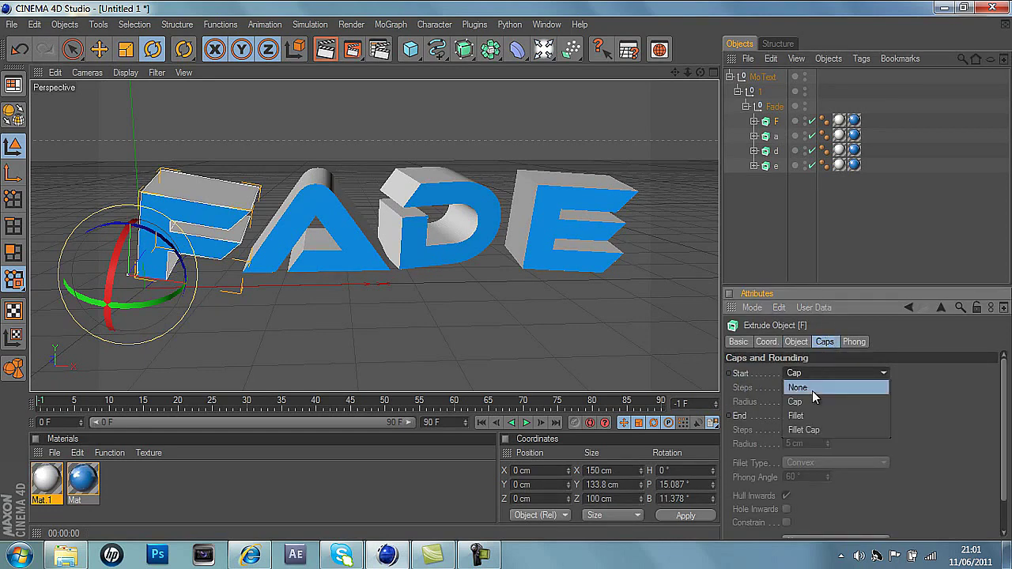
pyautogui.click(811, 432)
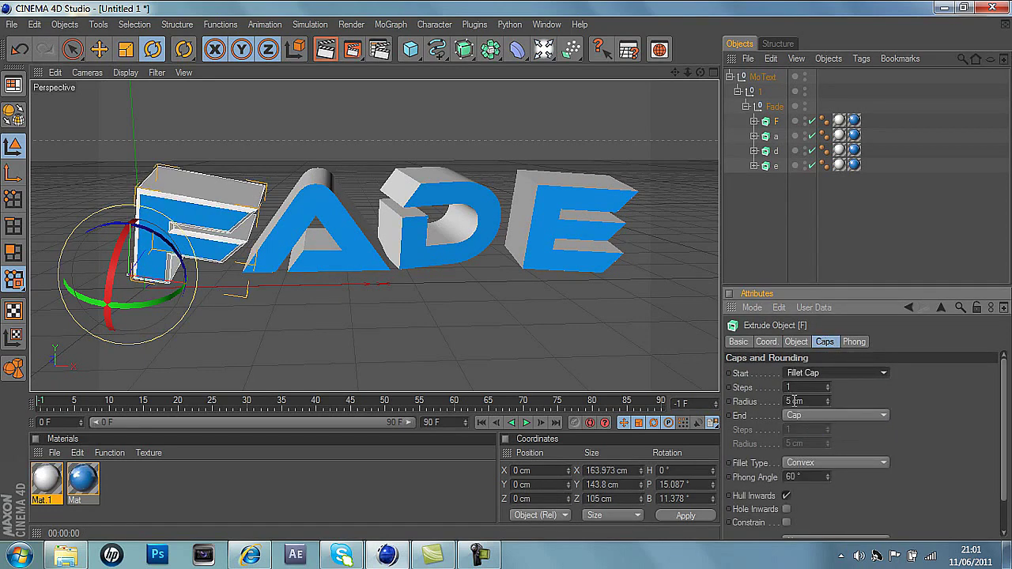
pyautogui.doubleClick(794, 401)
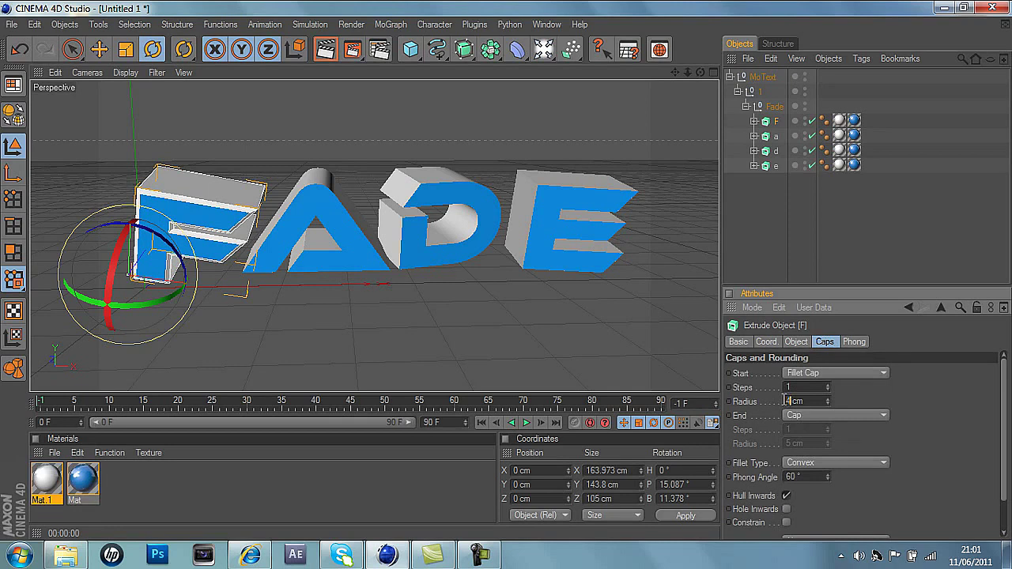
pyautogui.write('4')
pyautogui.press('Return')
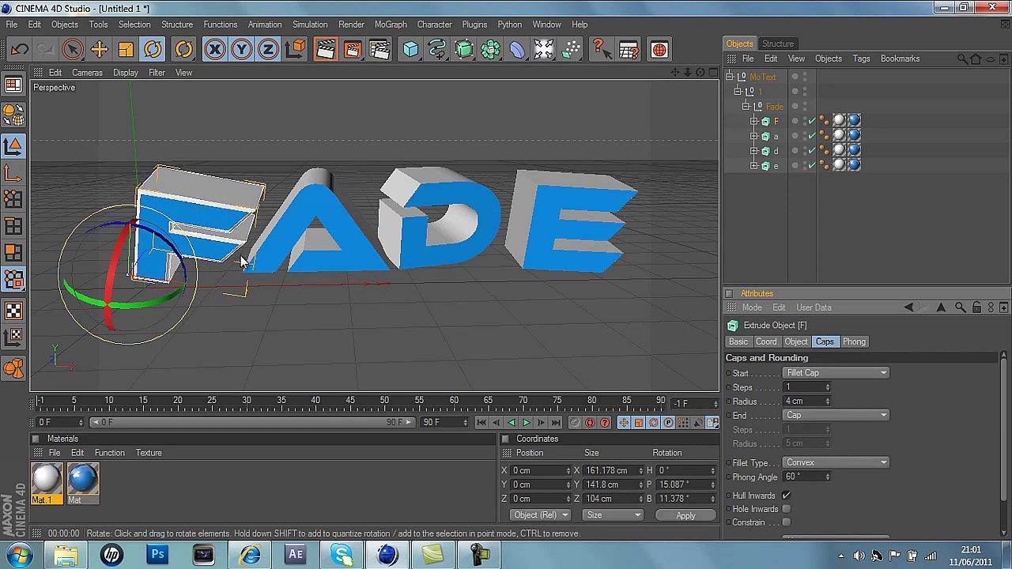
# Step: Give letter F a Fillet end cap with 4 cm radius
pyautogui.click(808, 415)
pyautogui.click(811, 472)
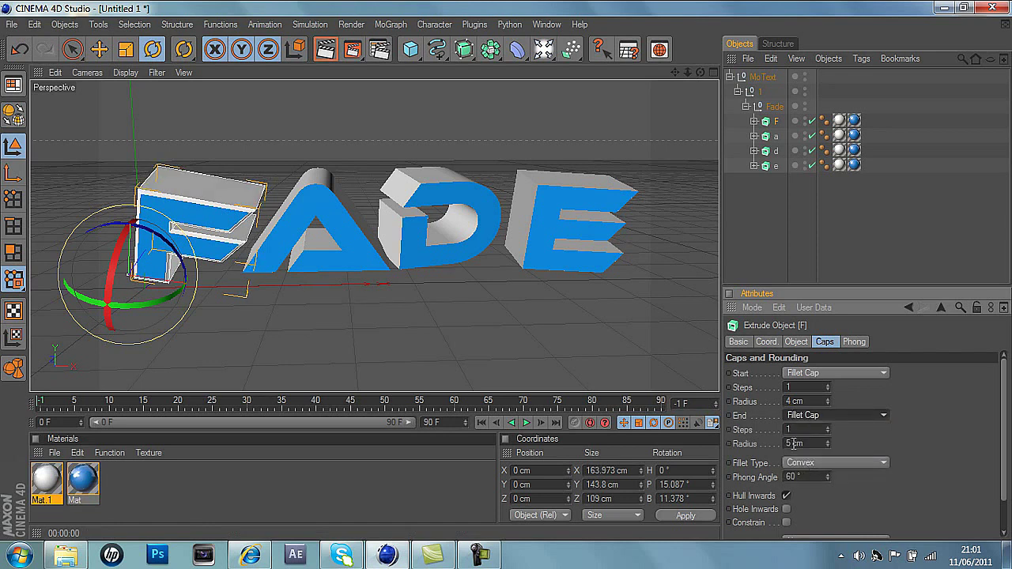
pyautogui.doubleClick(793, 443)
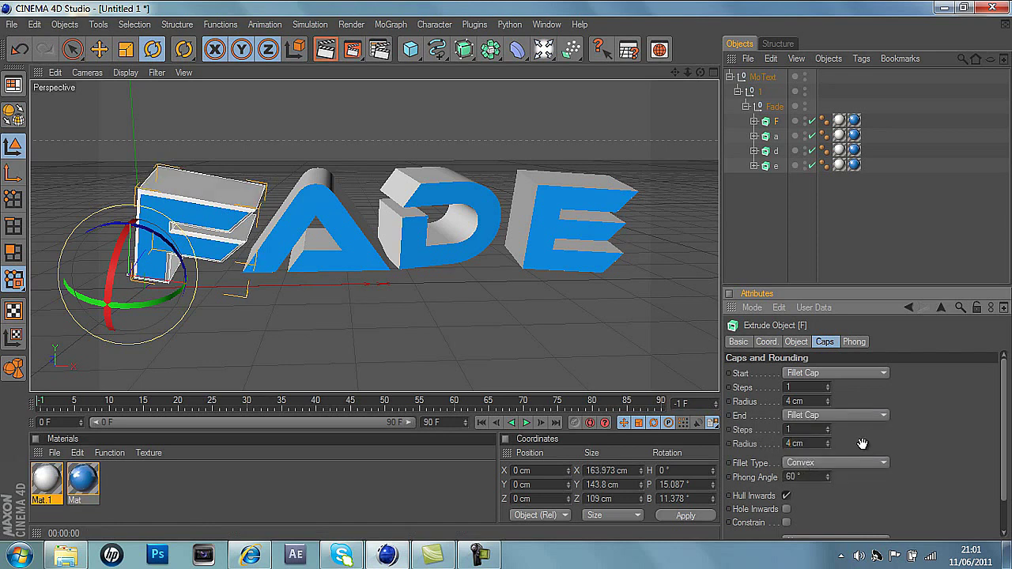
pyautogui.press('Return')
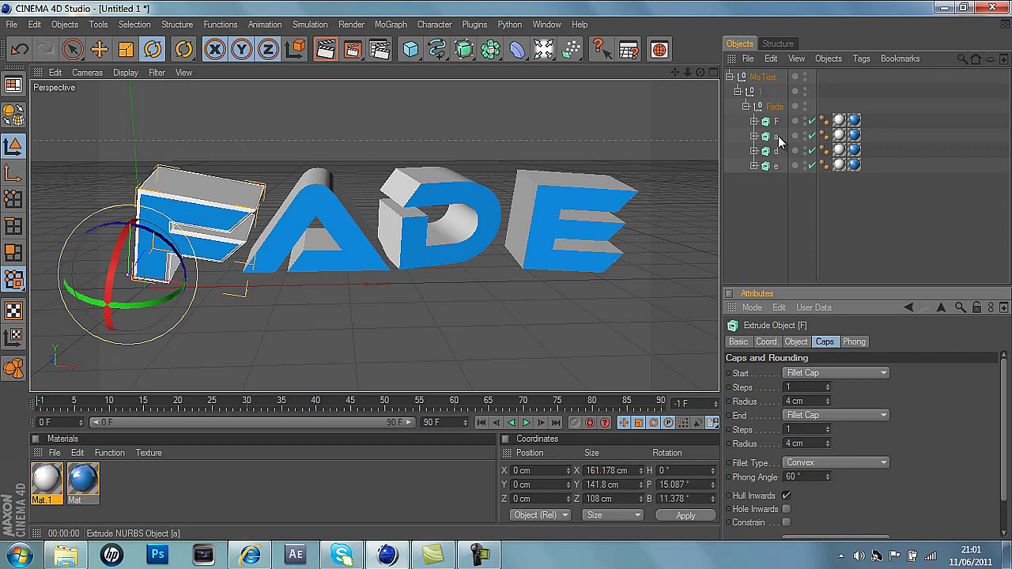
pyautogui.keyDown('ctrl'); pyautogui.click(778, 136); pyautogui.keyUp('ctrl')
# Step: Select d and e too and give all letters a 4 cm Fillet start cap
pyautogui.keyDown('ctrl'); pyautogui.click(778, 151); pyautogui.keyUp('ctrl')
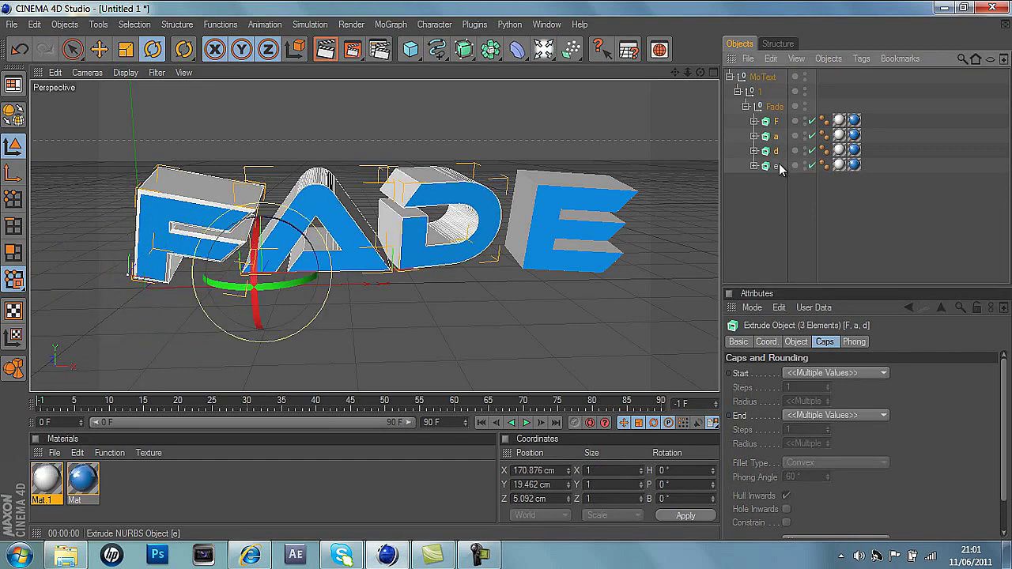
pyautogui.keyDown('ctrl'); pyautogui.click(778, 166); pyautogui.keyUp('ctrl')
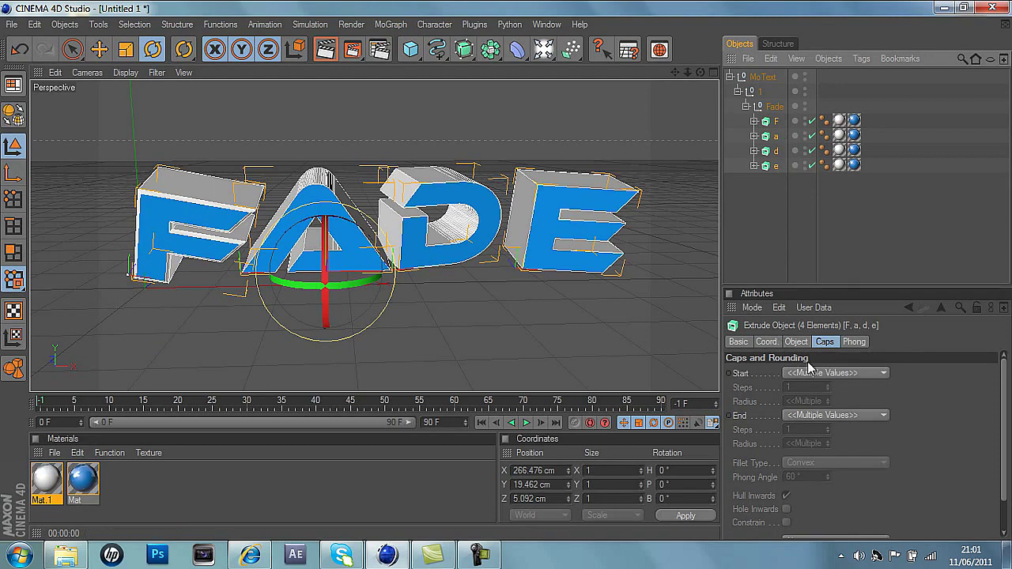
pyautogui.click(826, 372)
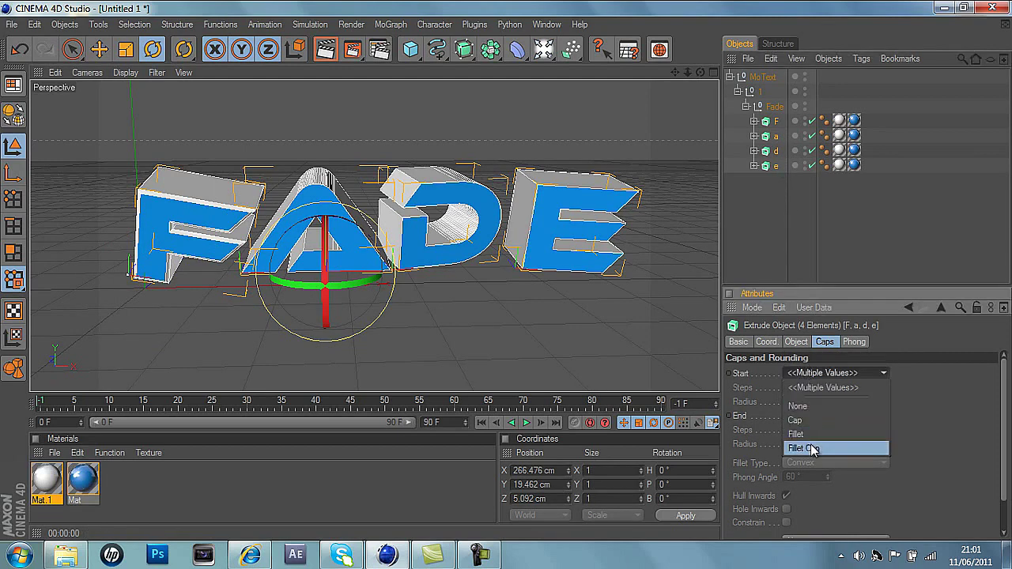
pyautogui.click(816, 449)
pyautogui.click(808, 401)
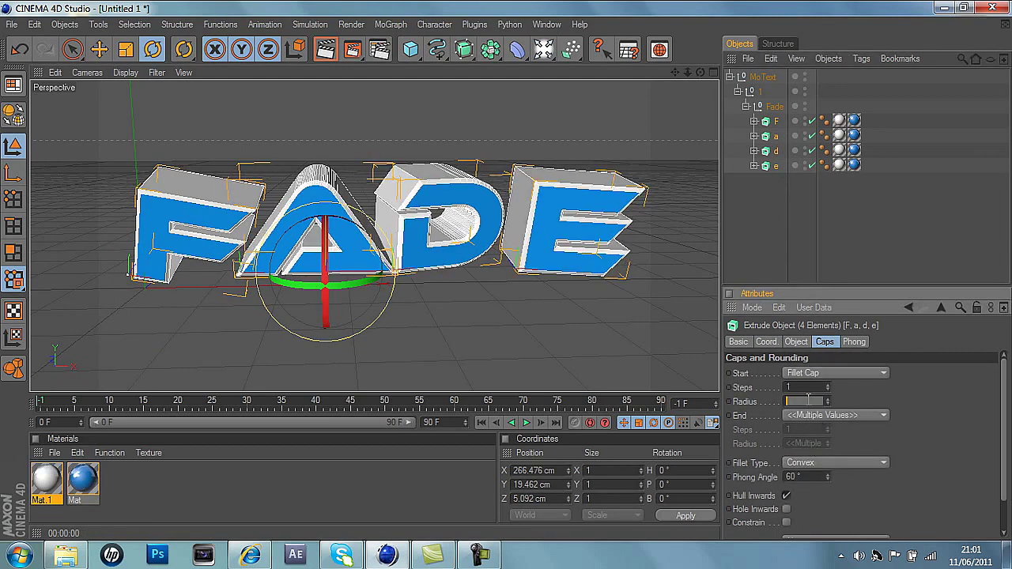
pyautogui.write('400')
pyautogui.press('Return')
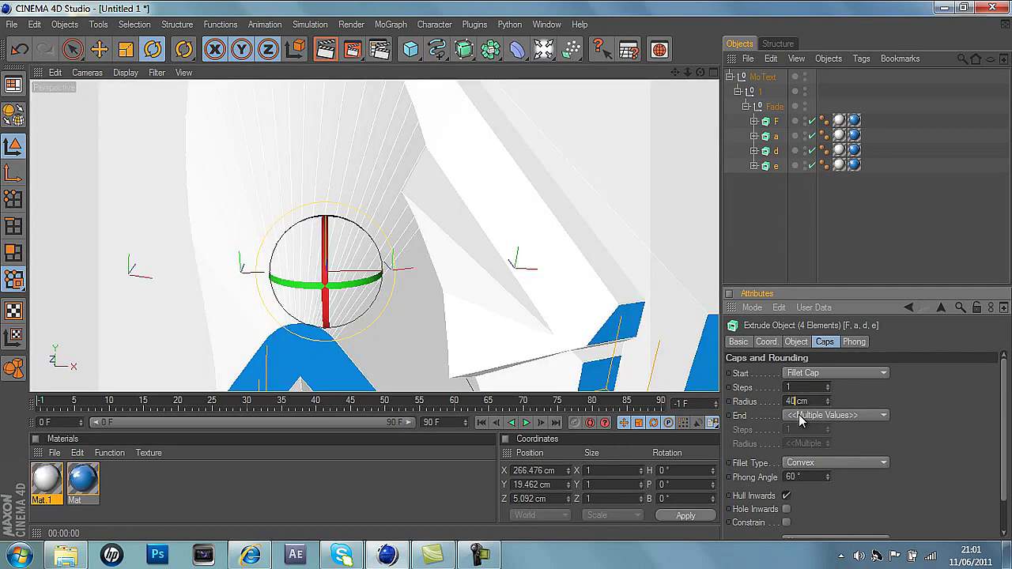
pyautogui.press('BackSpace')
pyautogui.press('Return')
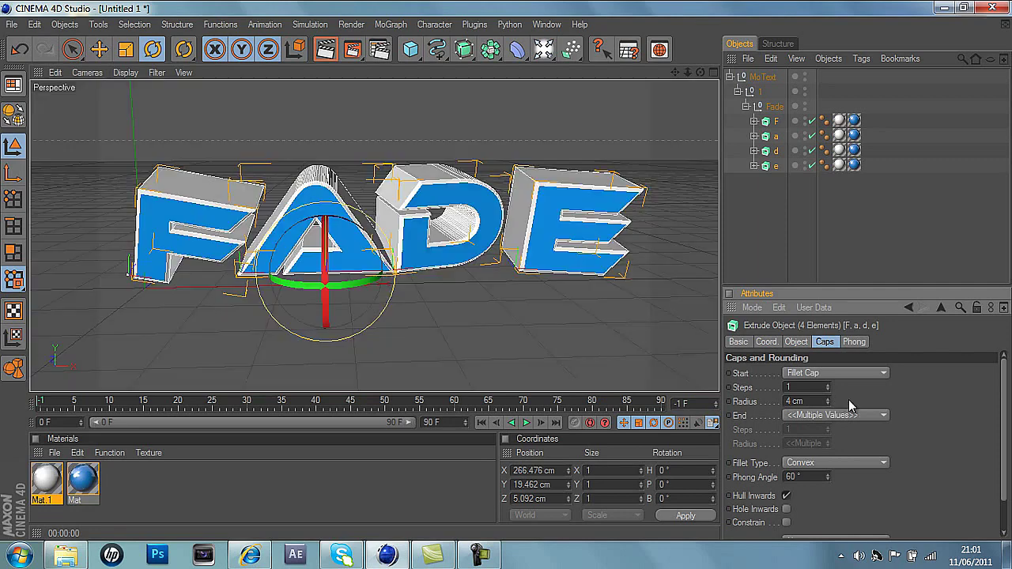
# Step: Set the end cap of all letters to Fillet with a 4 cm radius
pyautogui.click(803, 417)
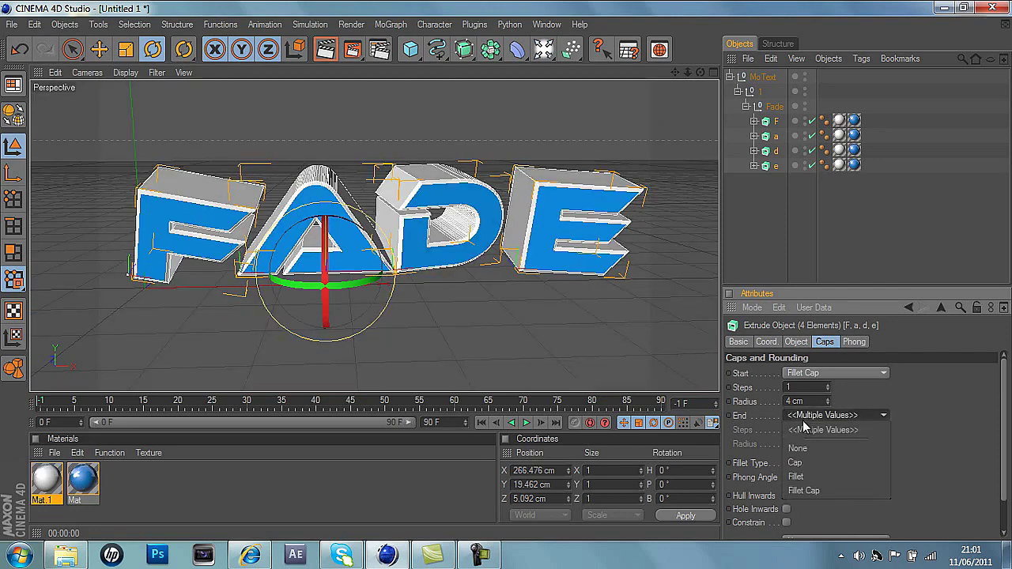
pyautogui.click(805, 491)
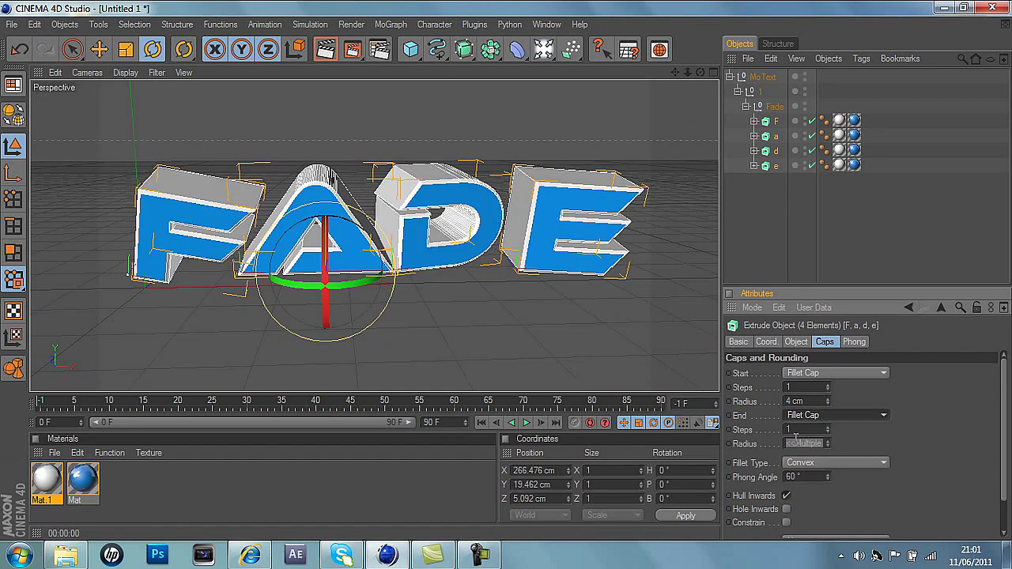
pyautogui.click(804, 444)
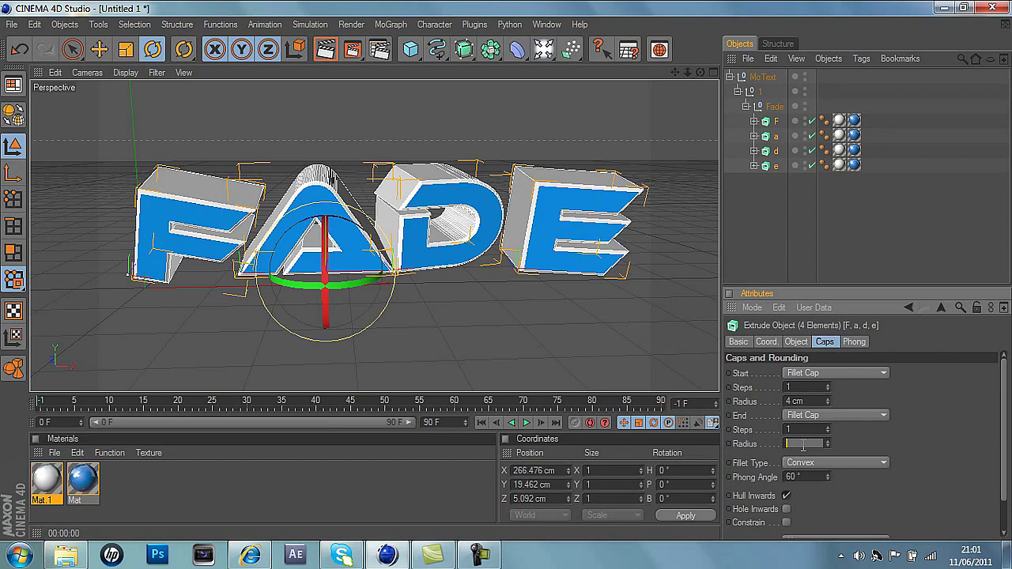
pyautogui.write('400')
pyautogui.press('Return')
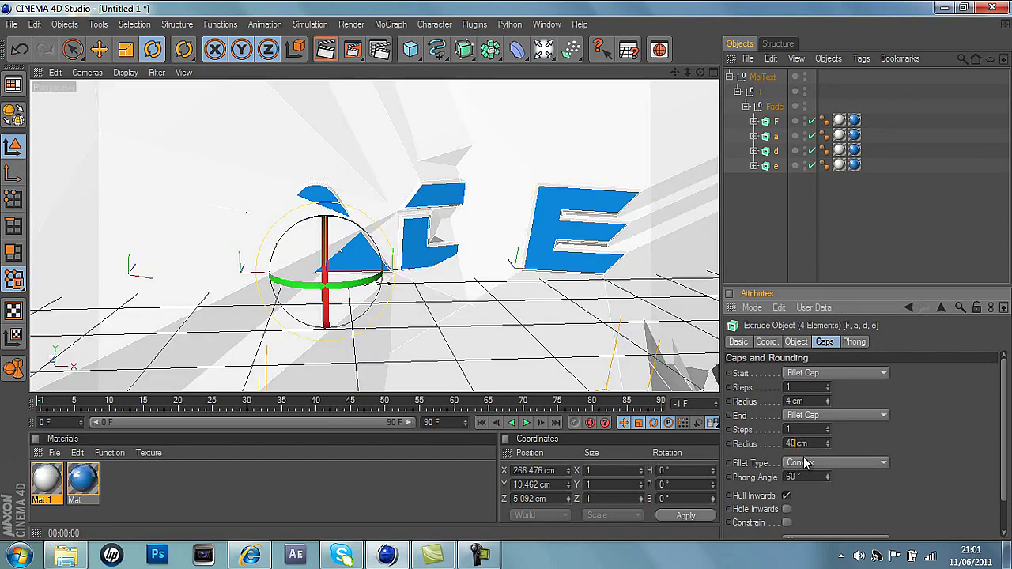
pyautogui.press('Return')
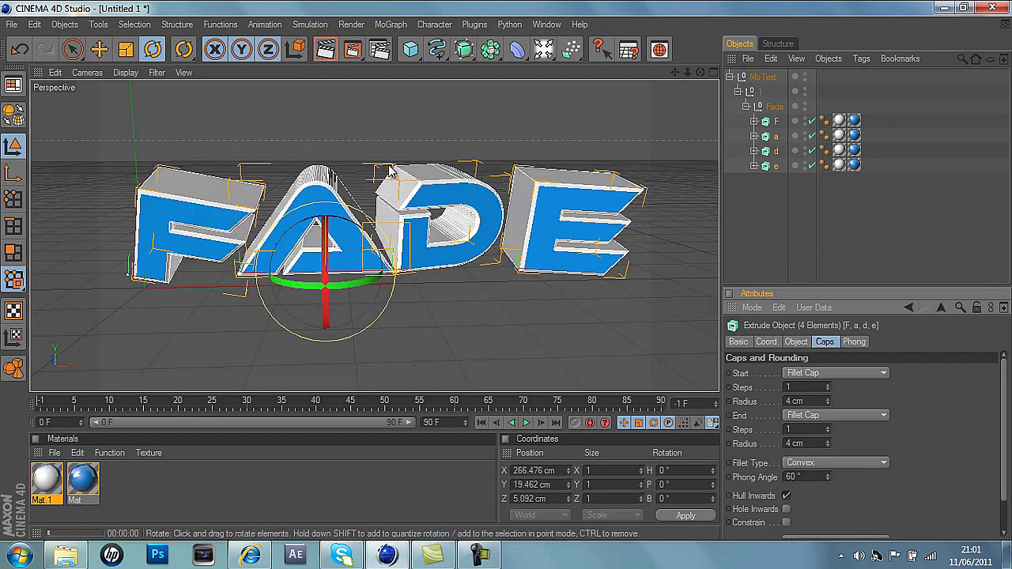
# Step: Preview the render, rotate the D back to face forward, and render again
pyautogui.click(325, 49)
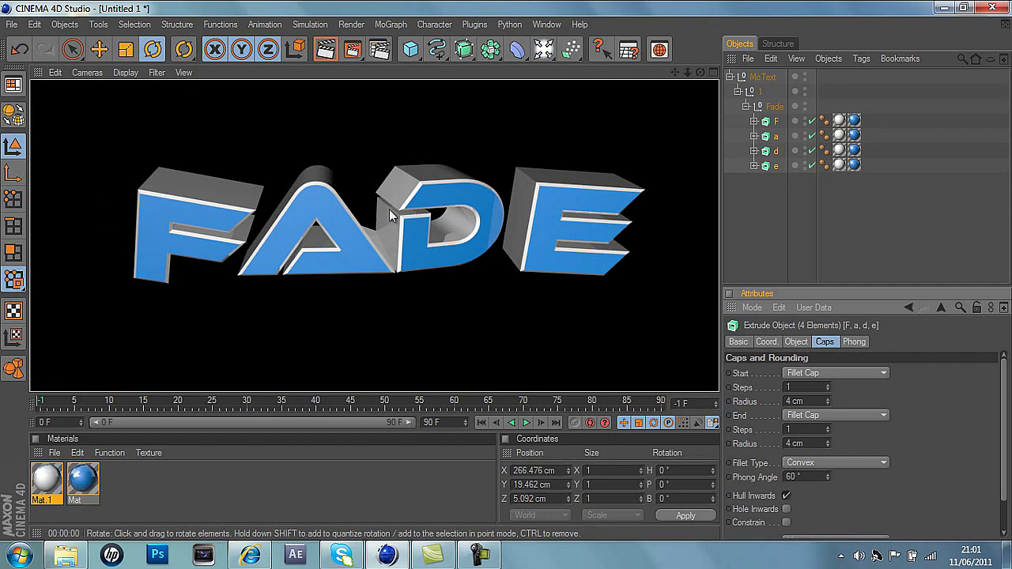
pyautogui.click(440, 207)
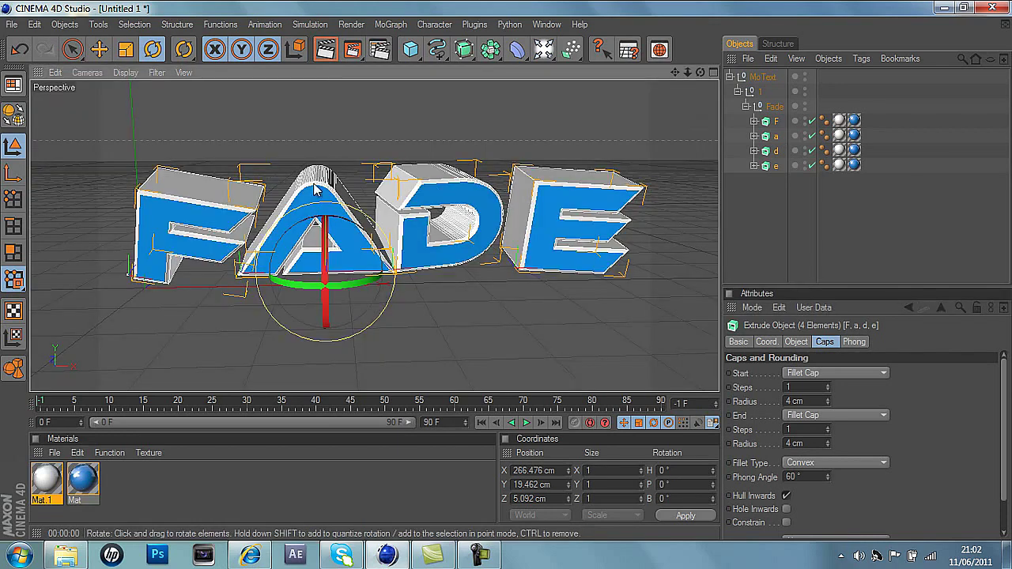
pyautogui.click(444, 194)
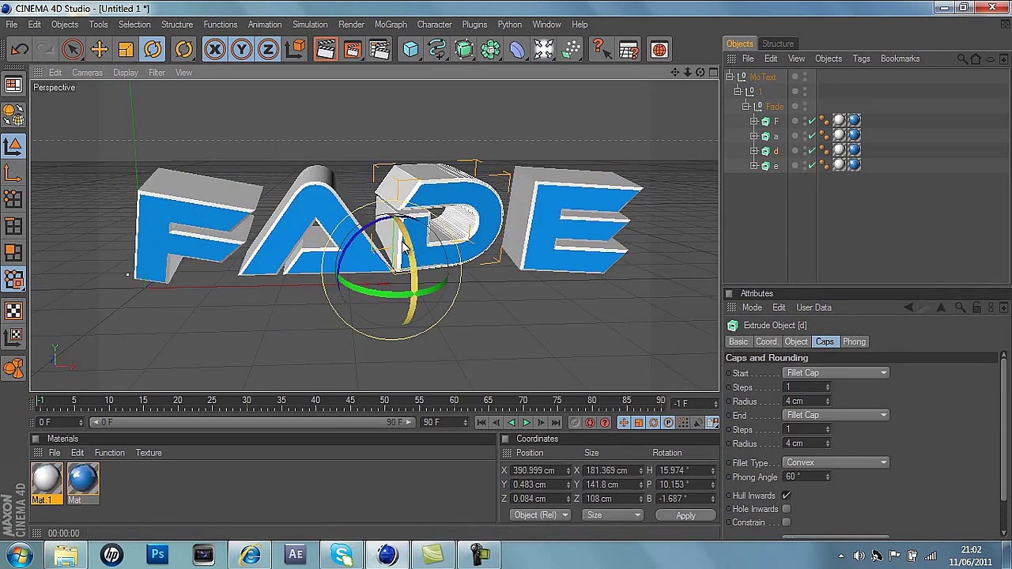
pyautogui.moveTo(361, 291); pyautogui.dragTo(392, 294)
pyautogui.click(775, 202)
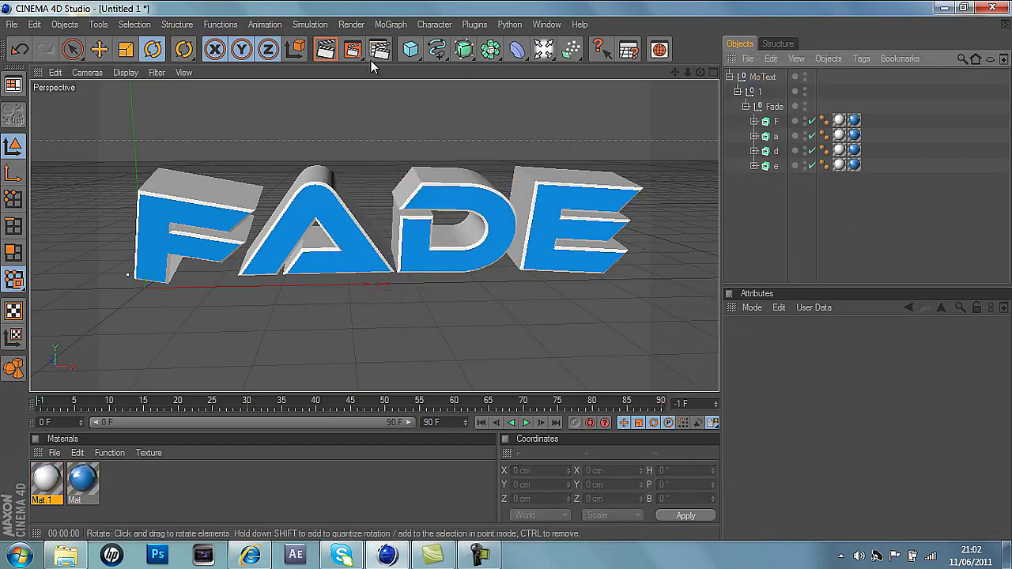
pyautogui.click(326, 49)
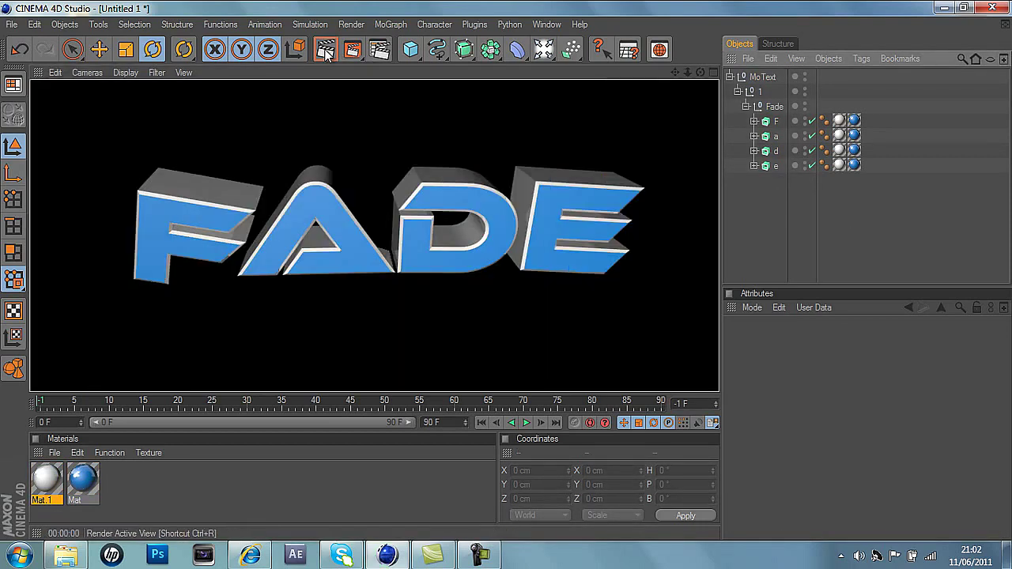
pyautogui.click(326, 205)
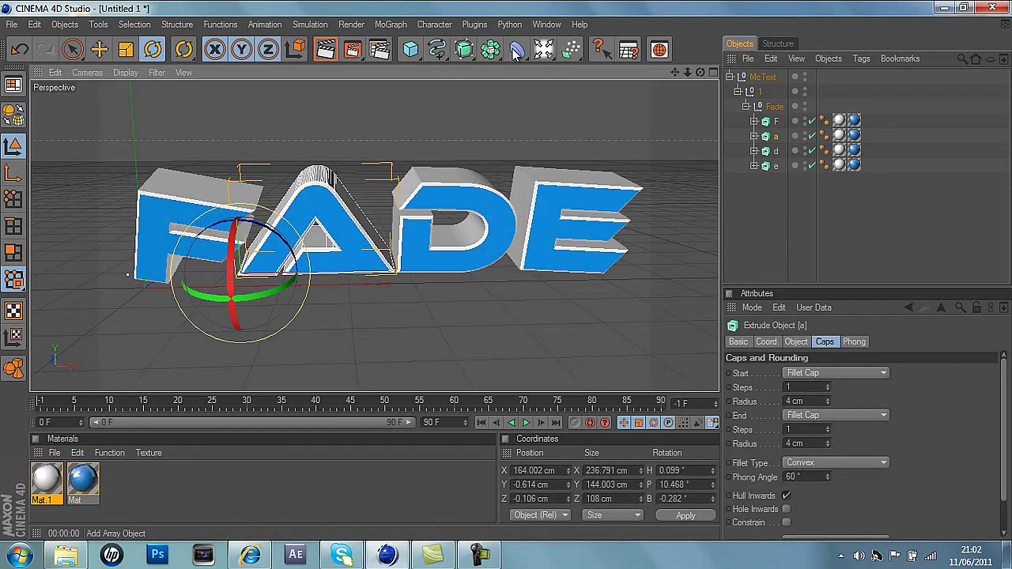
# Step: Add a Light and move it to X 288.028, Y 199.403, Z -411.91 cm
pyautogui.moveTo(515, 51); pyautogui.dragTo(572, 62)
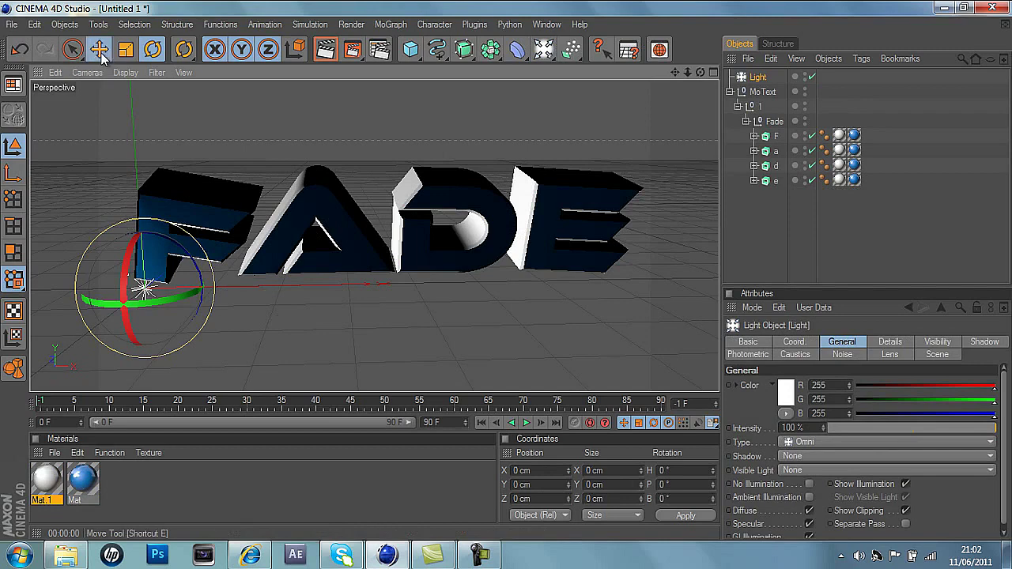
pyautogui.press('e')
pyautogui.moveTo(170, 269); pyautogui.dragTo(506, 271)
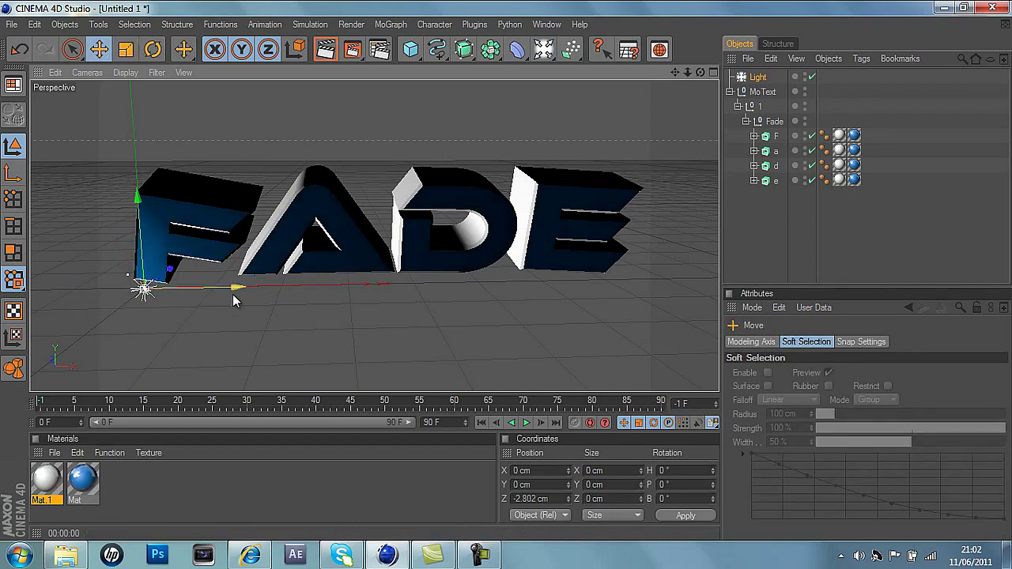
pyautogui.moveTo(233, 286); pyautogui.dragTo(478, 283)
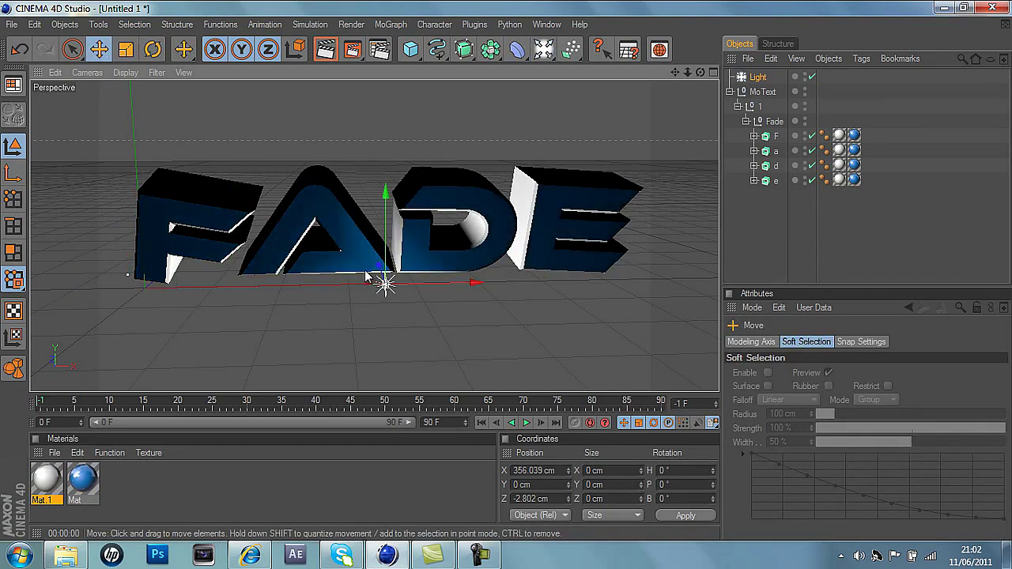
pyautogui.moveTo(376, 270); pyautogui.dragTo(506, 271)
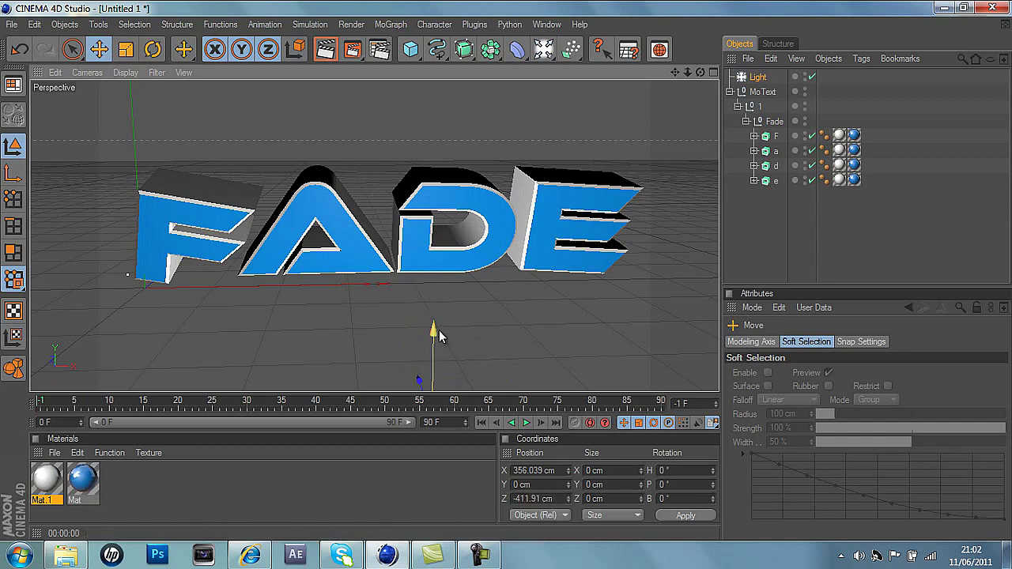
pyautogui.moveTo(439, 337)
pyautogui.mouseDown()
pyautogui.moveTo(431, 386)
pyautogui.moveTo(453, 346)
pyautogui.mouseUp()
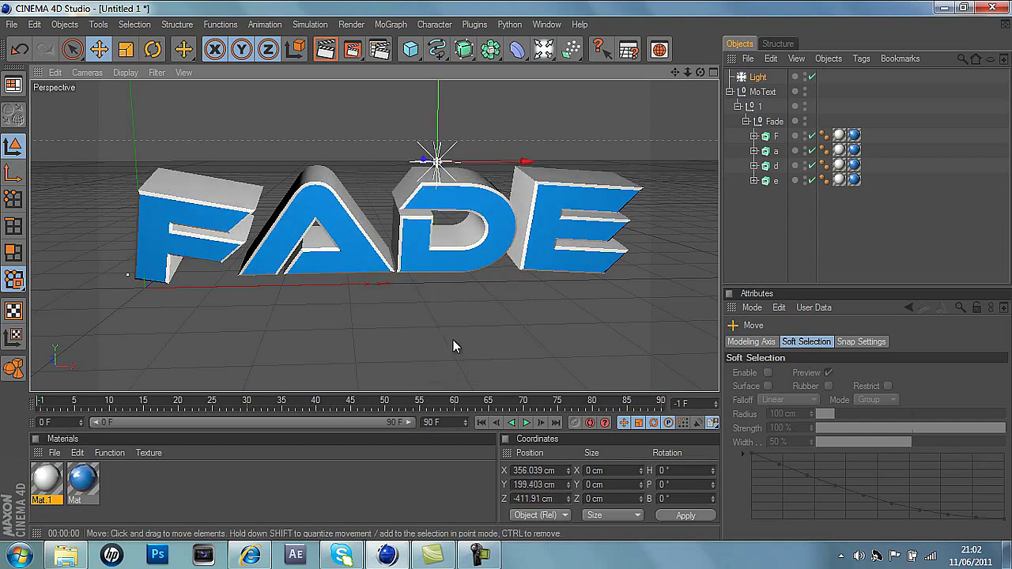
pyautogui.moveTo(481, 167); pyautogui.dragTo(510, 270)
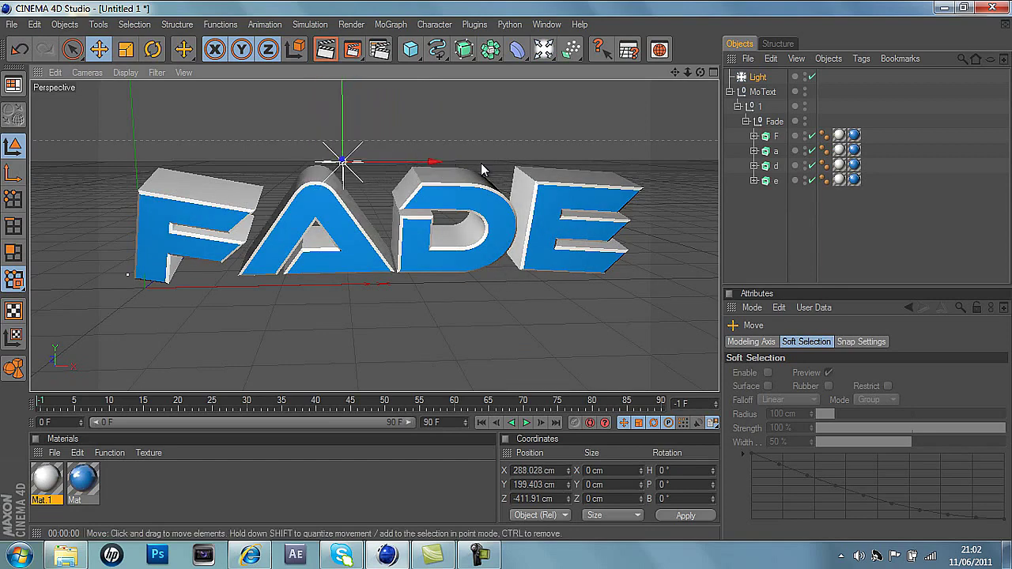
# Step: Preview the lighting, then add a Sky object and move it to Y 157.962, Z -53.886 cm
pyautogui.click(325, 50)
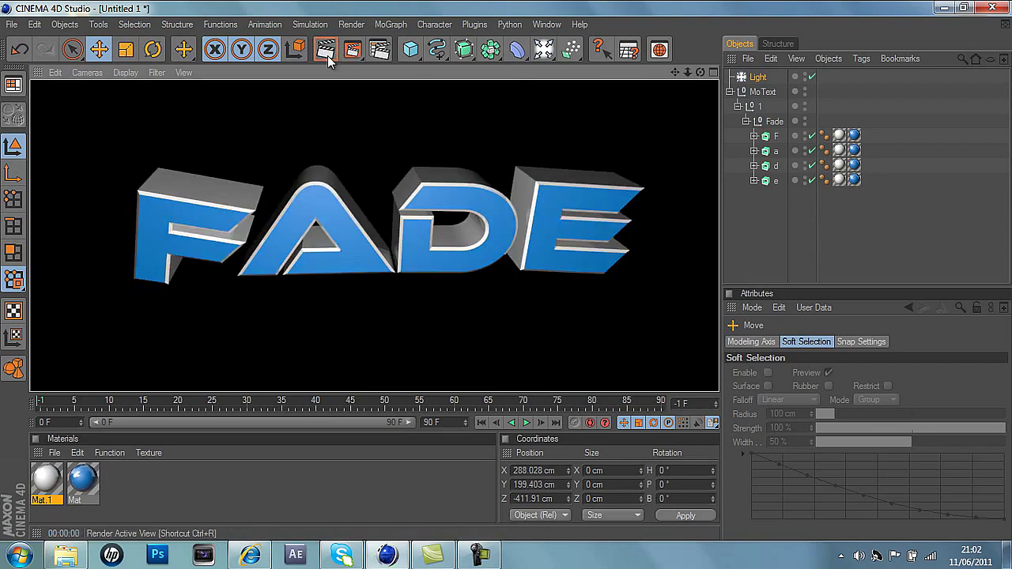
pyautogui.click(750, 213)
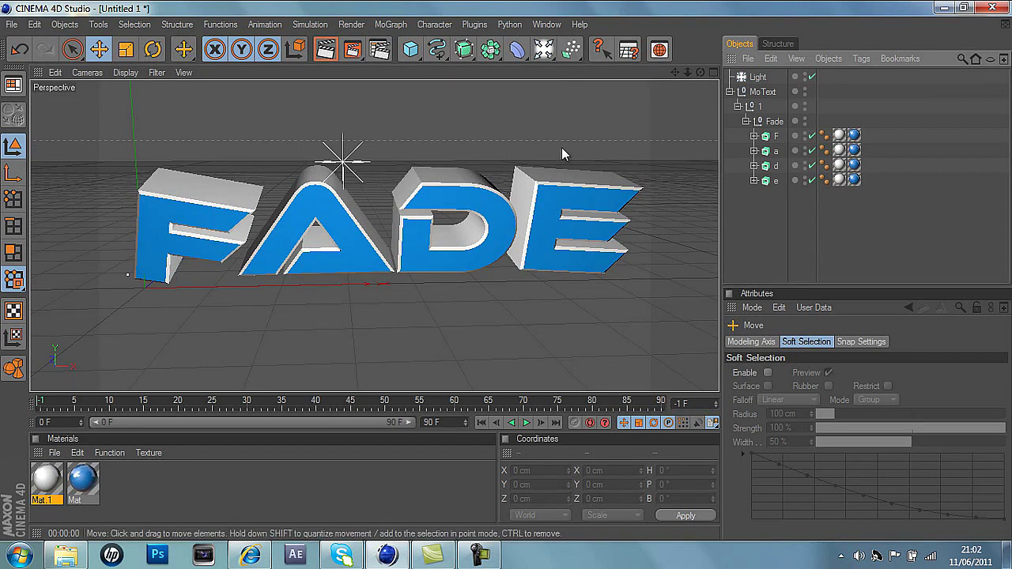
pyautogui.moveTo(544, 49); pyautogui.dragTo(583, 204)
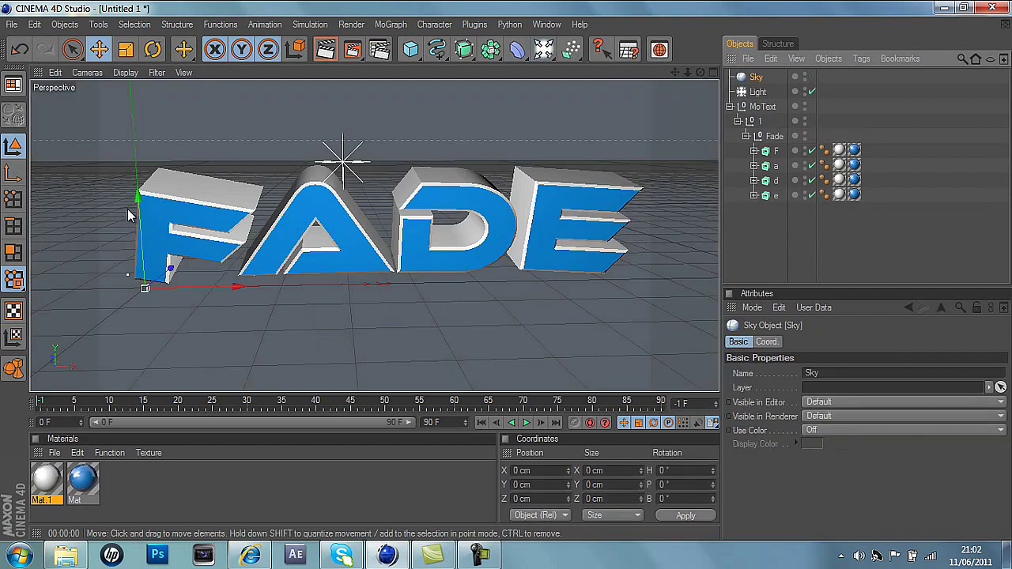
pyautogui.moveTo(138, 199); pyautogui.dragTo(493, 279)
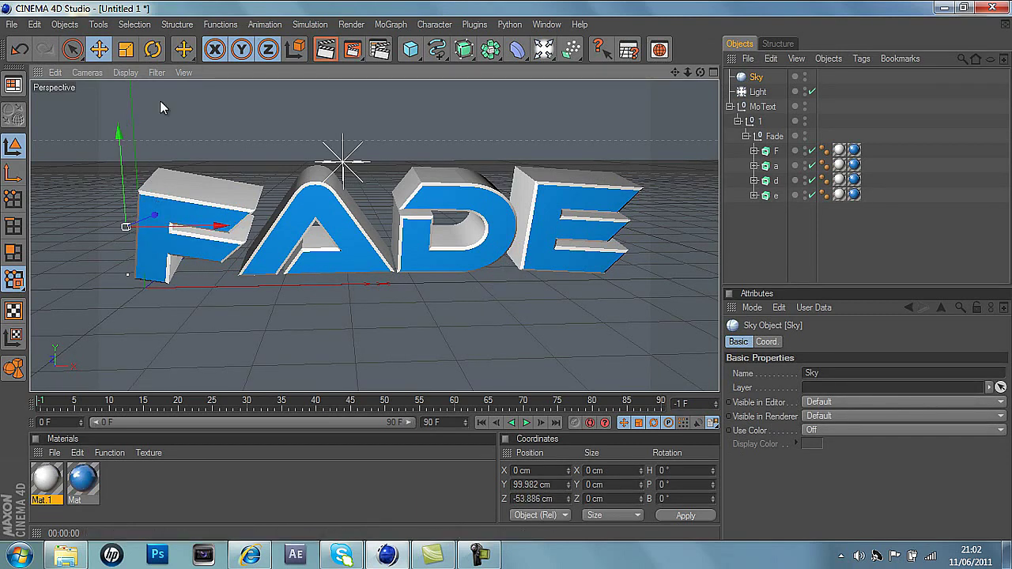
pyautogui.moveTo(125, 141); pyautogui.dragTo(506, 270)
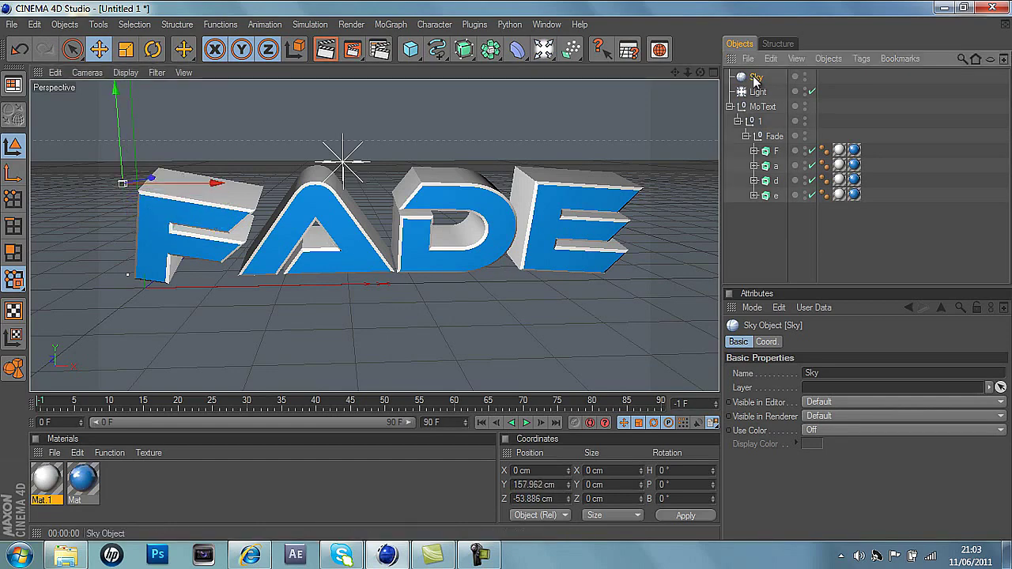
# Step: Create Mat.2 and load studio011.hdr from GFX > HDRI Images as its reflection texture
pyautogui.doubleClick(136, 491)
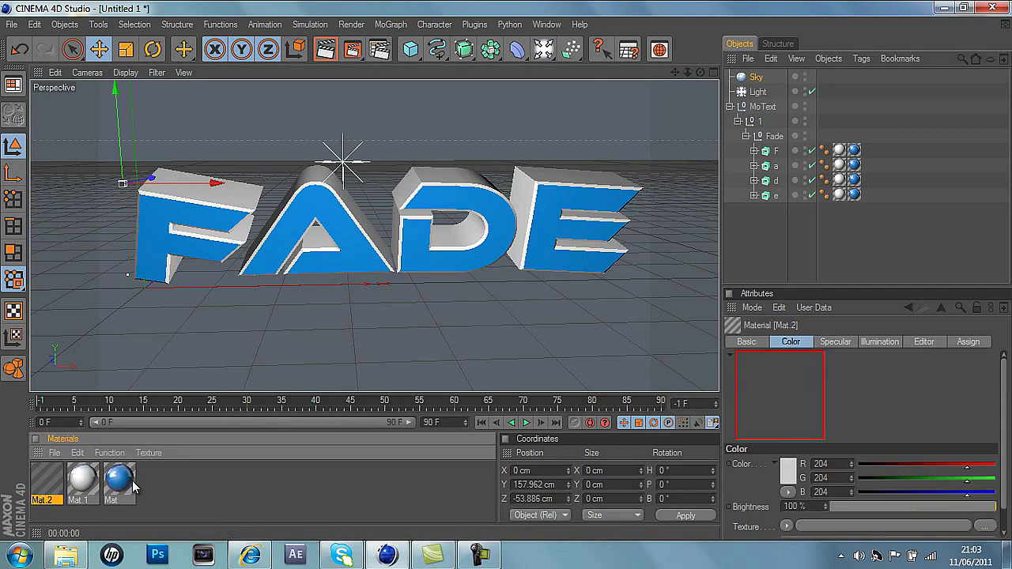
pyautogui.doubleClick(49, 482)
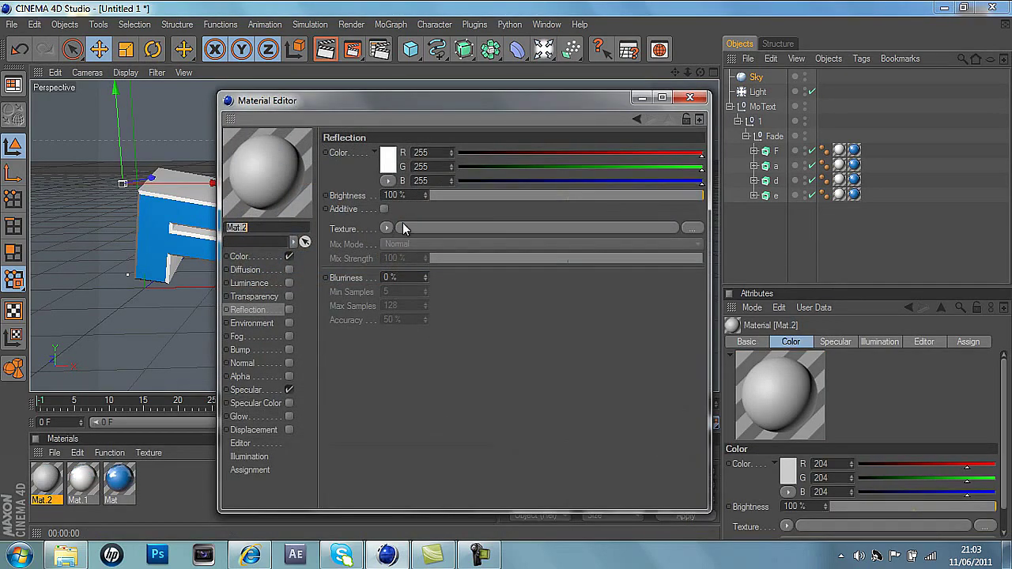
pyautogui.click(697, 229)
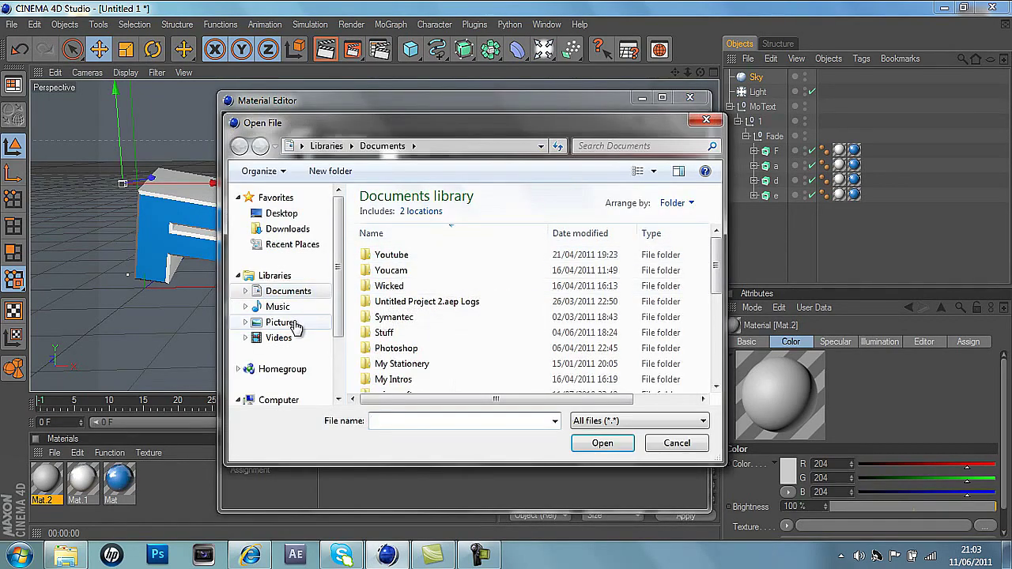
pyautogui.click(560, 291)
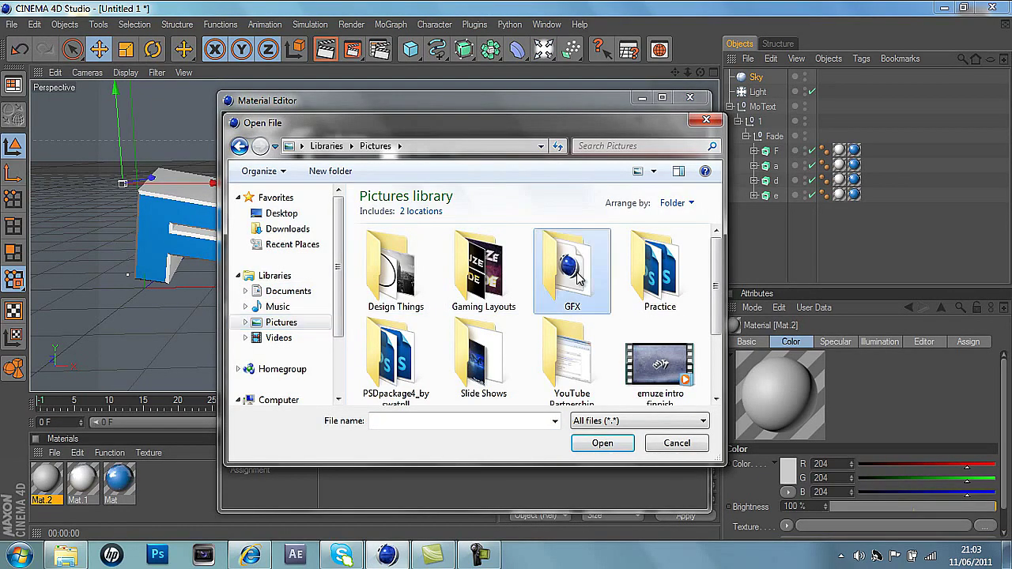
pyautogui.doubleClick(556, 297)
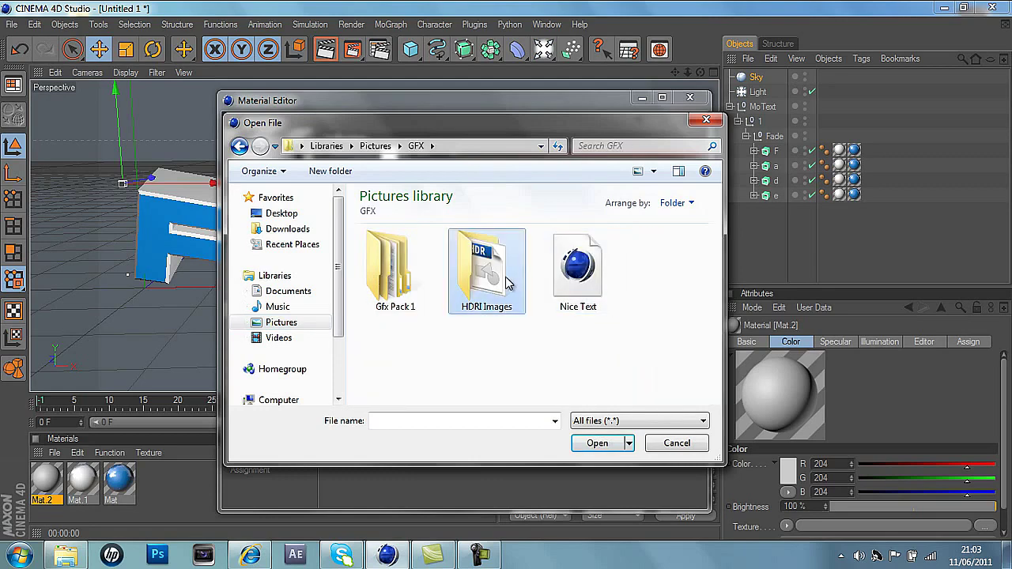
pyautogui.doubleClick(507, 279)
pyautogui.doubleClick(414, 269)
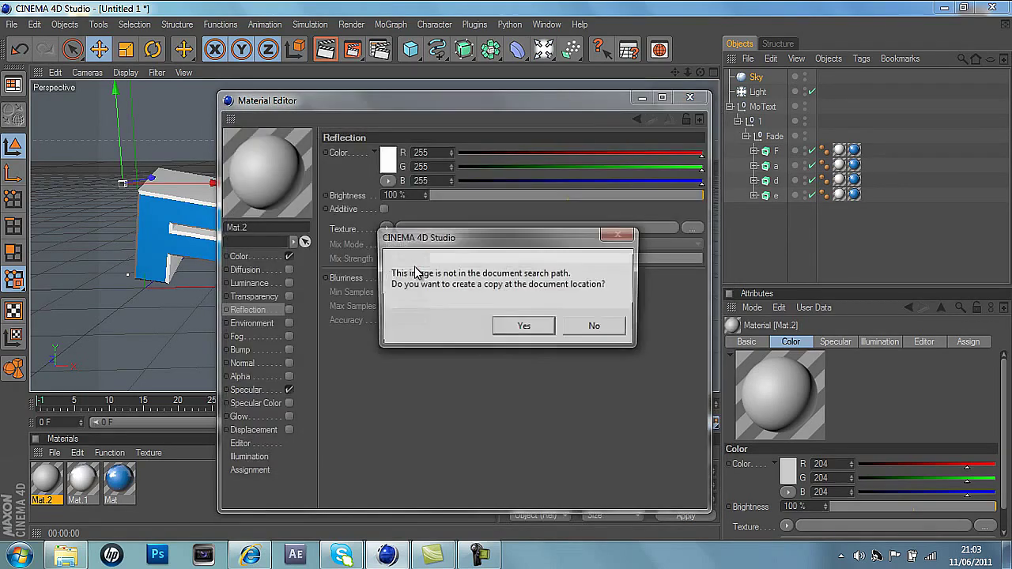
pyautogui.click(523, 326)
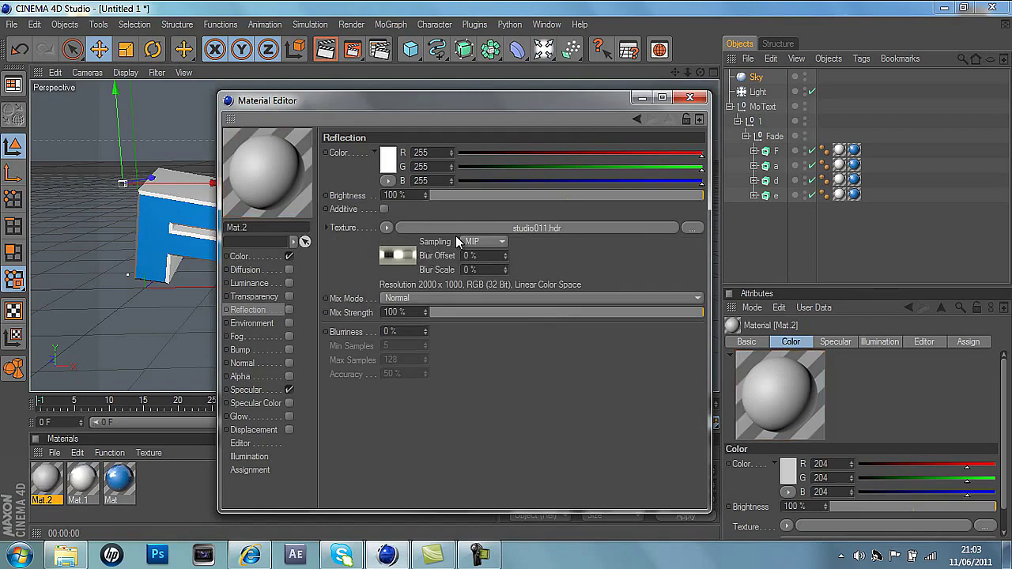
pyautogui.click(689, 97)
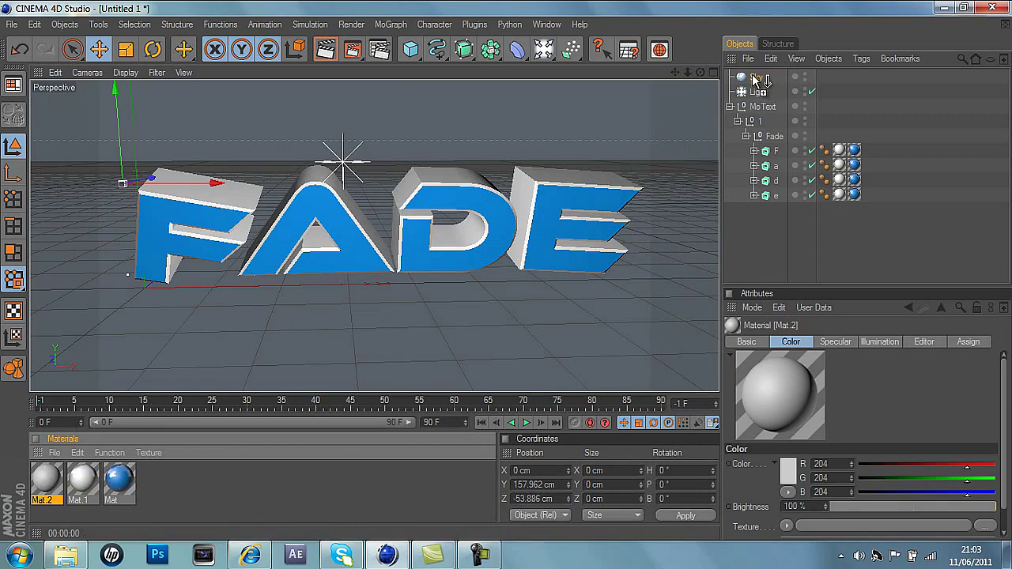
# Step: Apply Mat.2 to the Sky, nudge the F letter forward along Z, and preview-render the viewport
pyautogui.moveTo(755, 79); pyautogui.dragTo(756, 78)
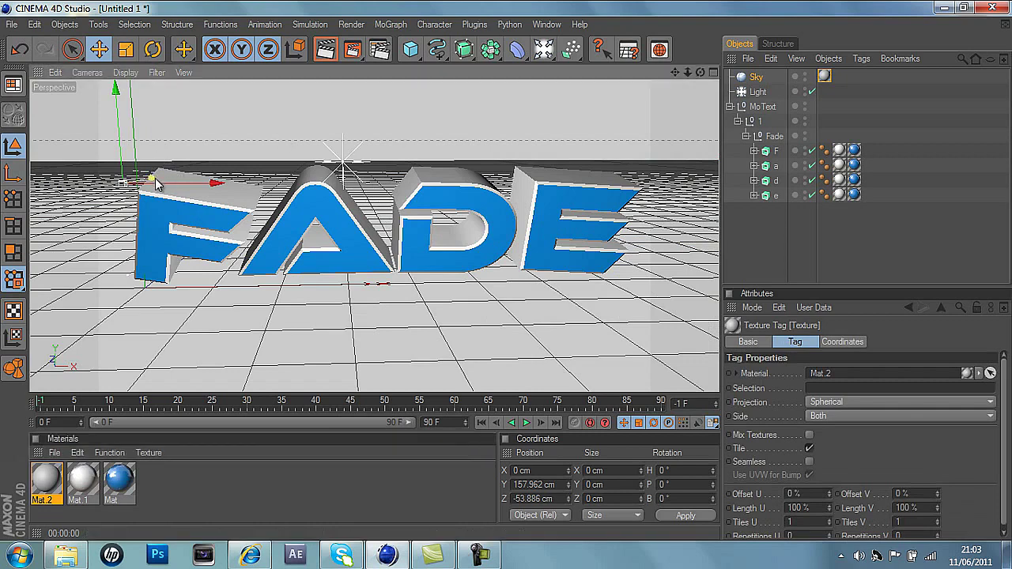
pyautogui.moveTo(156, 184); pyautogui.dragTo(154, 178)
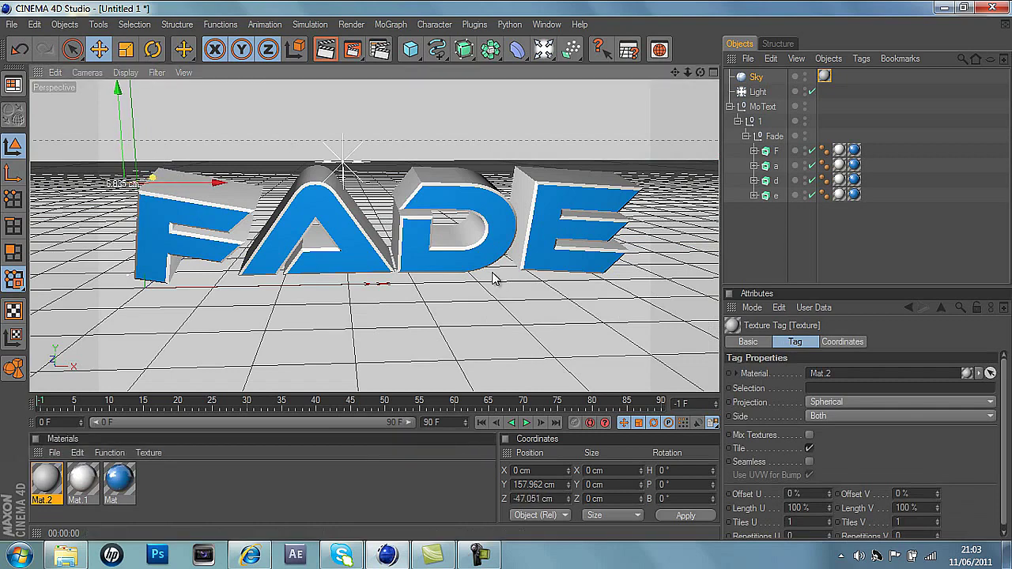
pyautogui.click(326, 49)
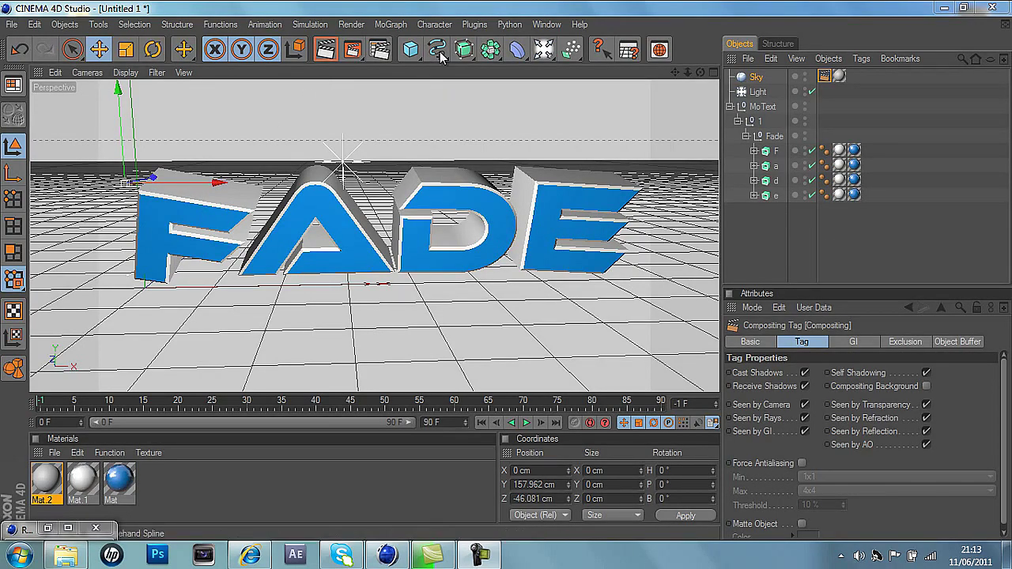
# Step: Add a CINEMA 4D Compositing tag to the Sky object
pyautogui.rightClick(754, 77)
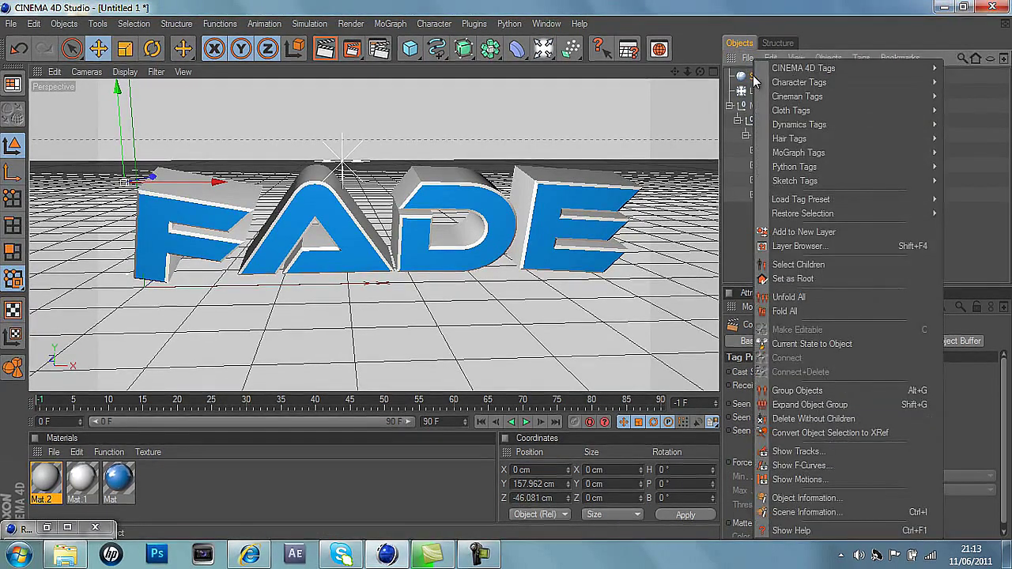
pyautogui.moveTo(772, 70)
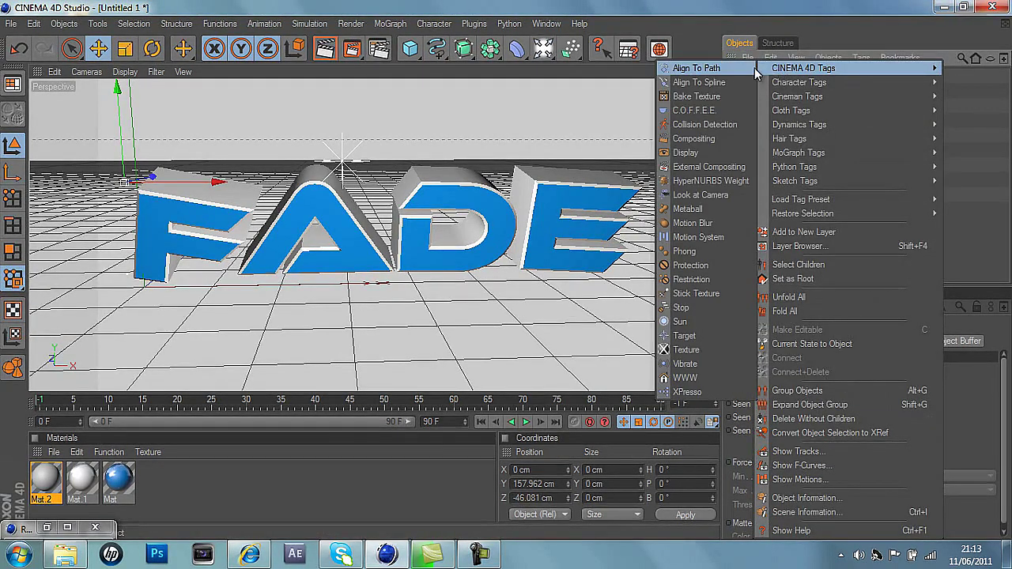
pyautogui.click(707, 138)
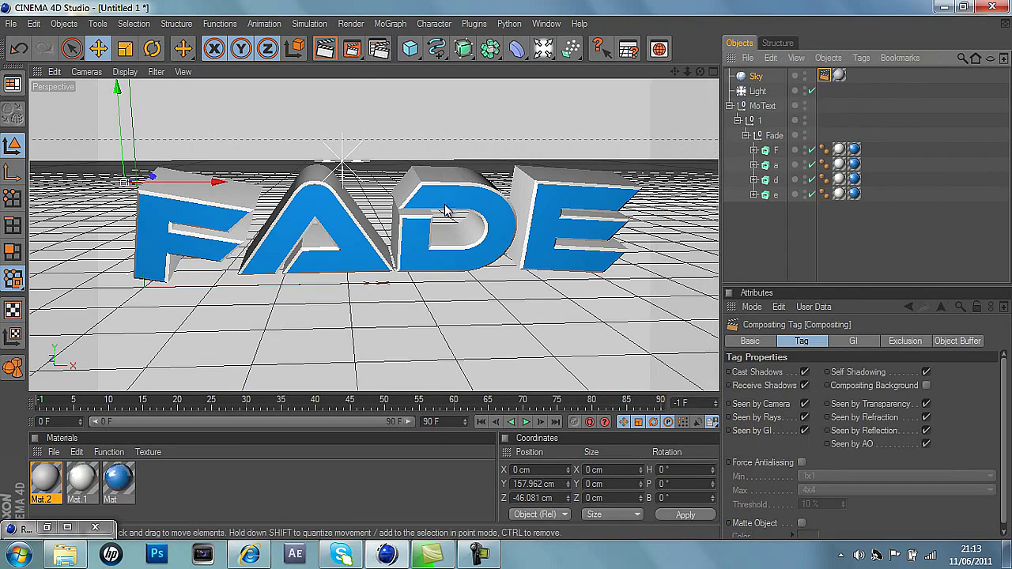
# Step: Enable saving the rendered image as PNG with alpha channel to Fade 2
pyautogui.click(379, 48)
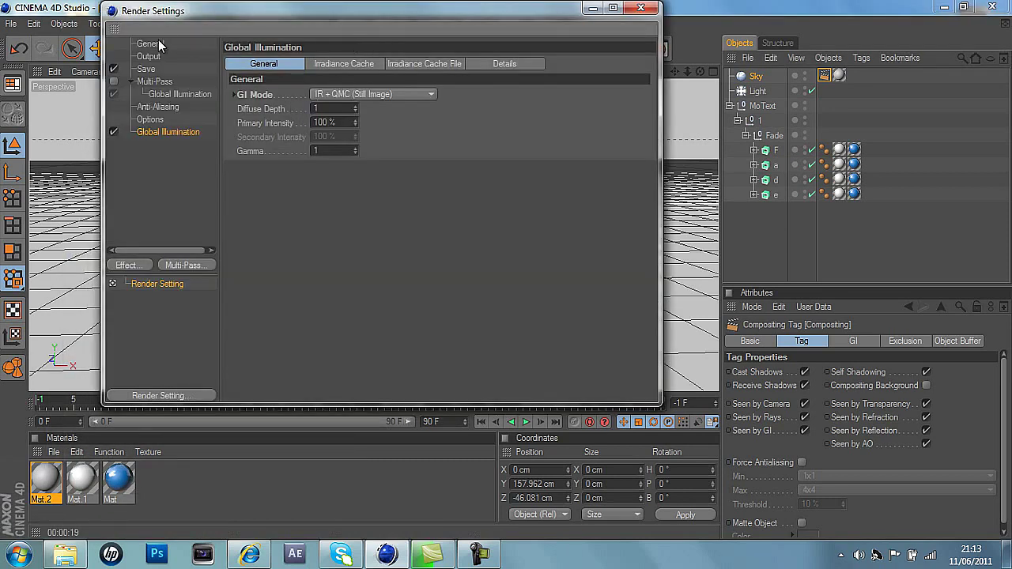
pyautogui.click(147, 70)
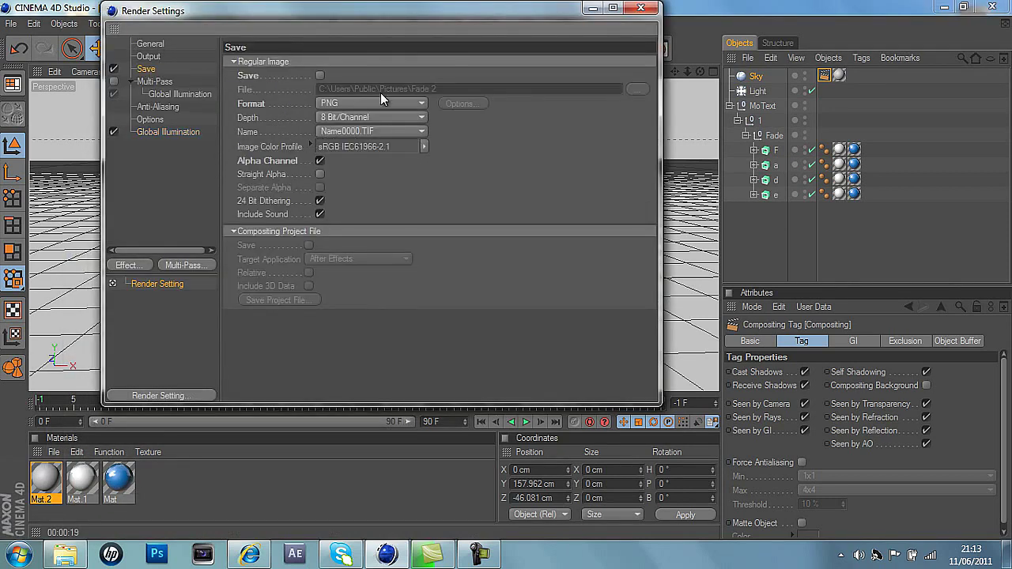
pyautogui.click(320, 75)
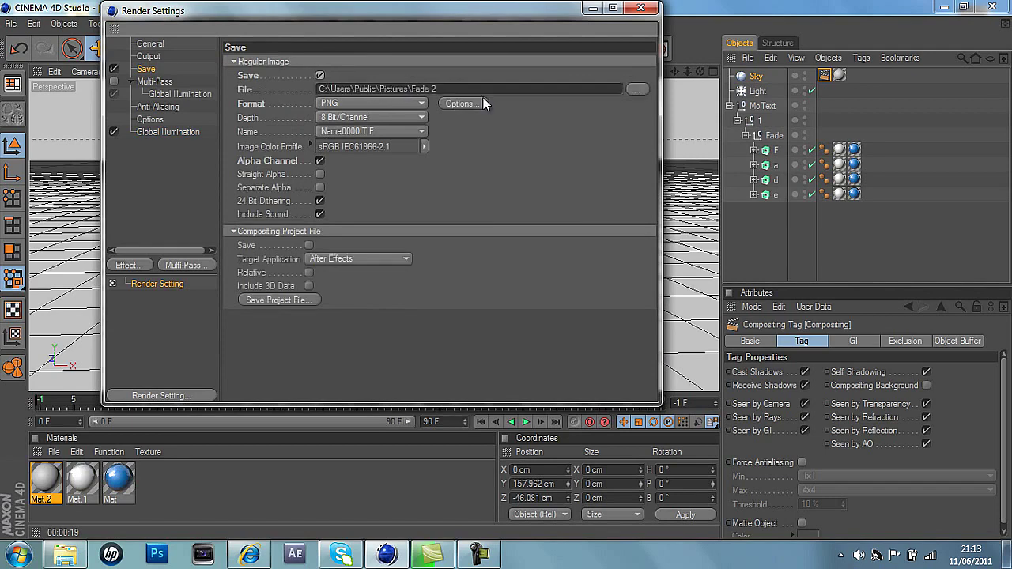
pyautogui.click(390, 101)
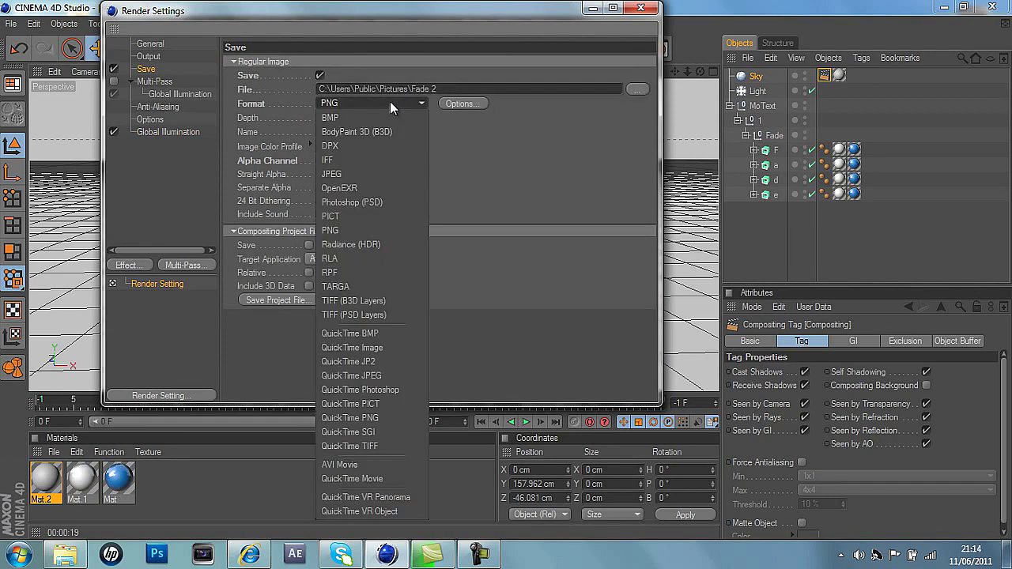
pyautogui.click(361, 229)
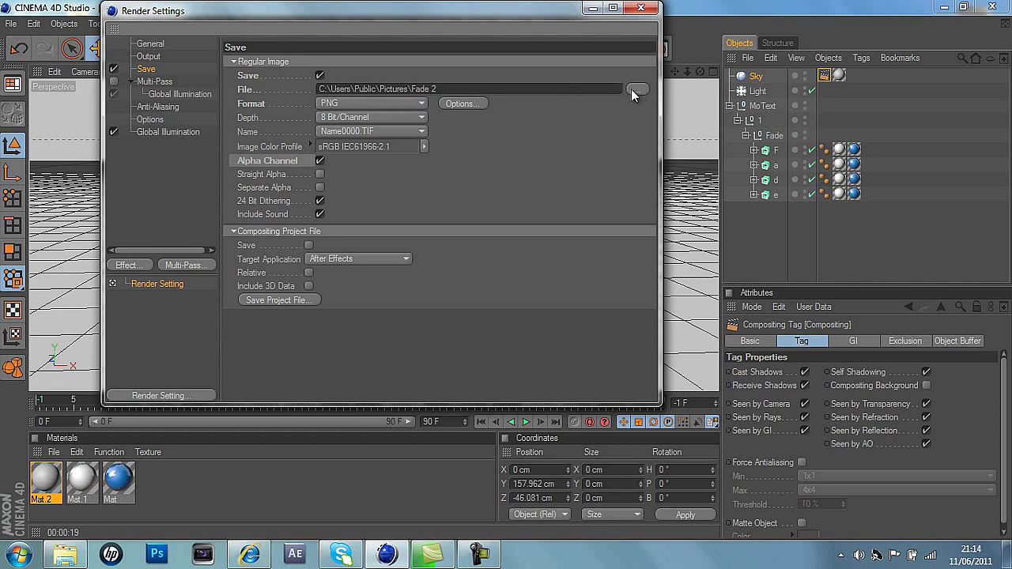
pyautogui.click(179, 132)
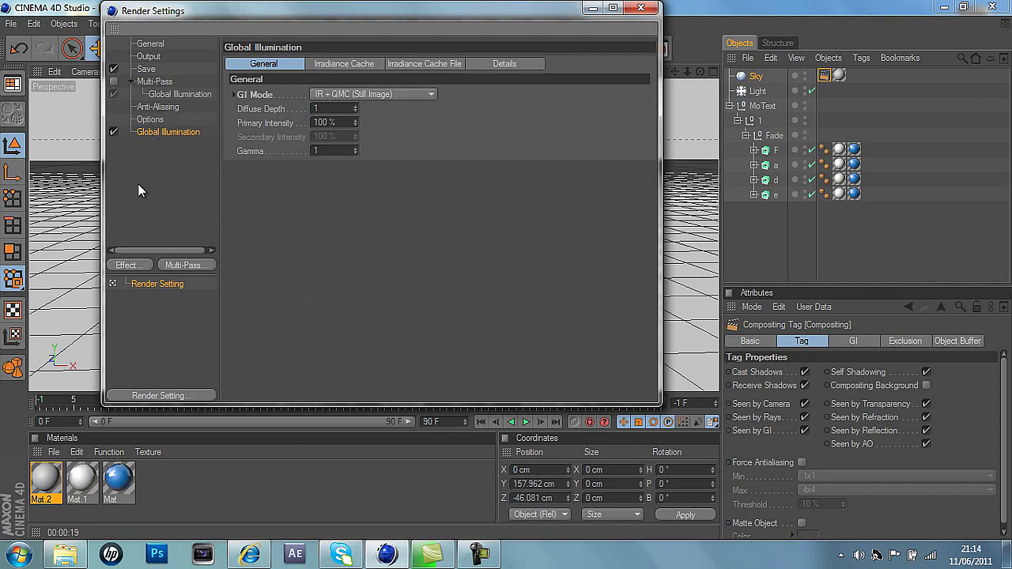
# Step: Keep the global illumination mode at IR + QMC (Still Image)
pyautogui.click(144, 265)
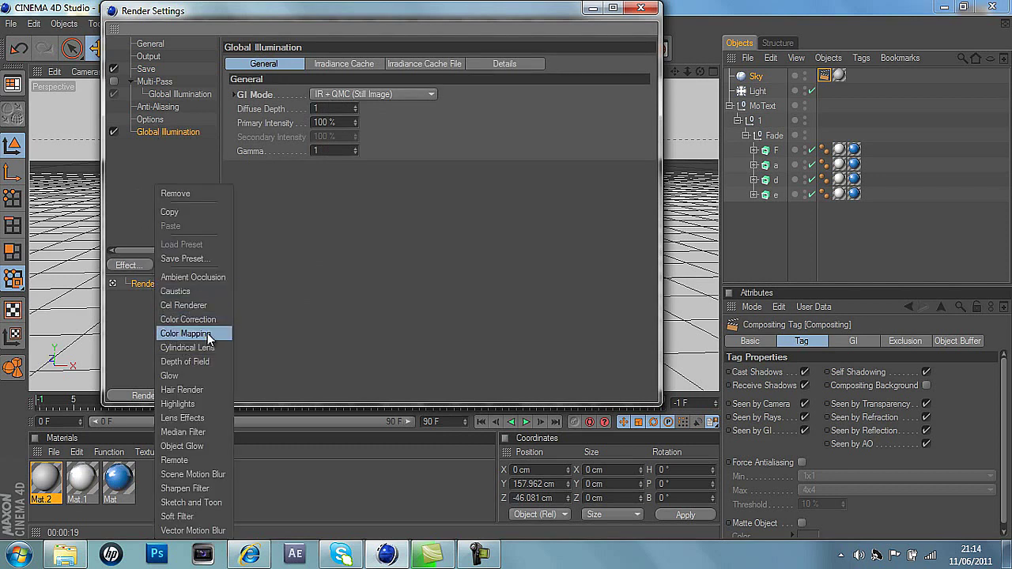
pyautogui.click(125, 207)
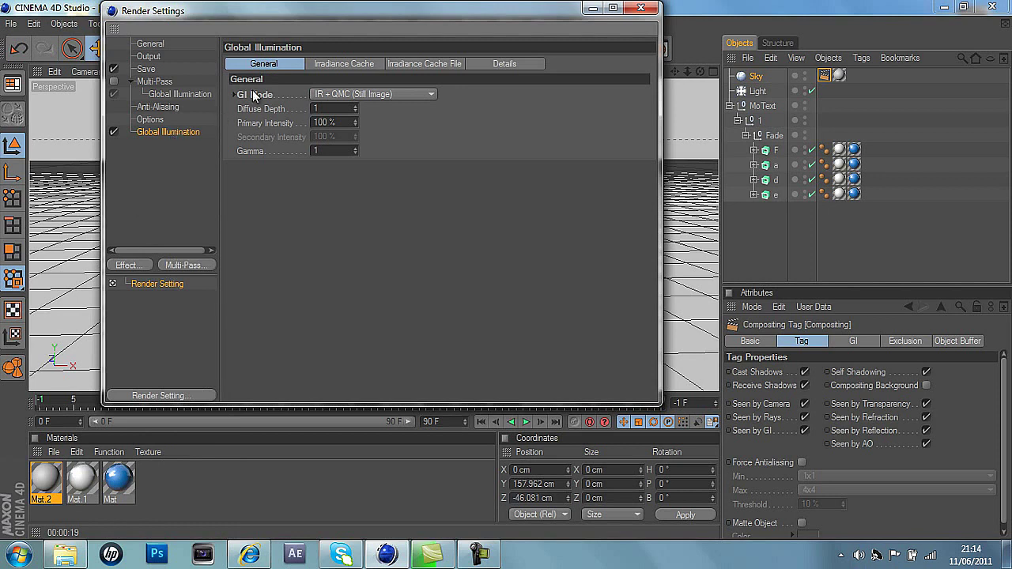
pyautogui.click(348, 95)
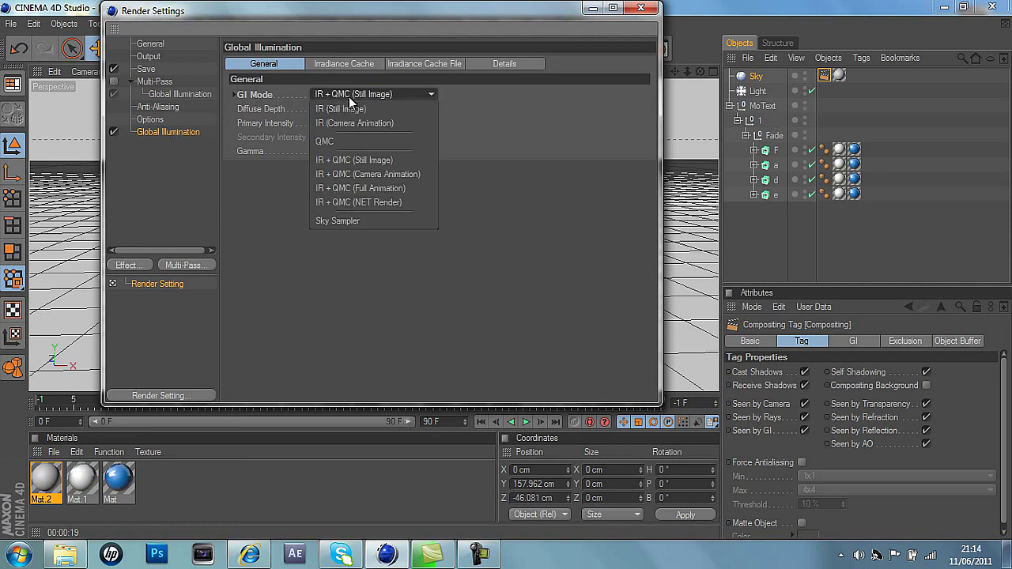
pyautogui.click(357, 161)
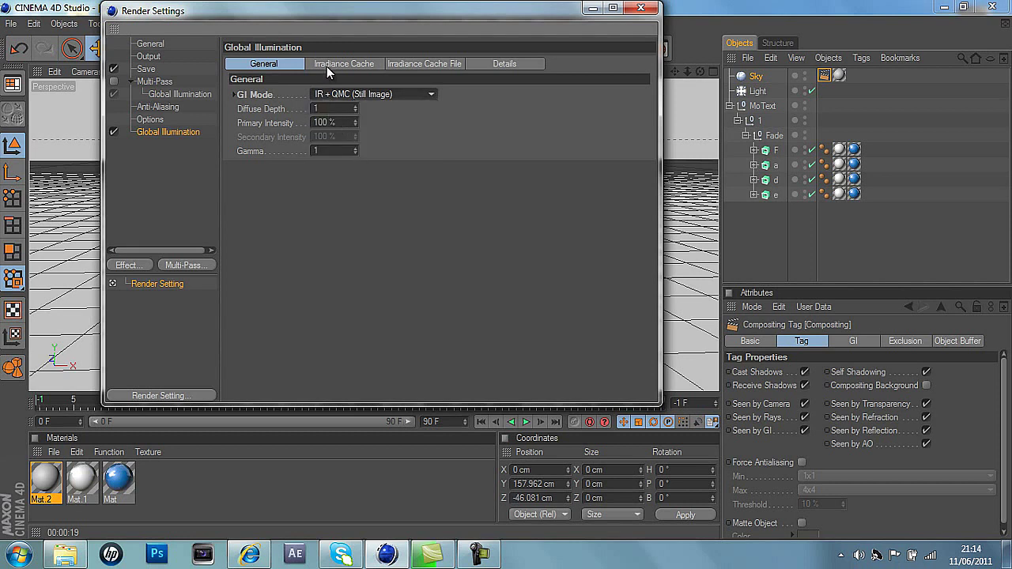
# Step: Set irradiance cache stochastic samples to Low and close Render Settings
pyautogui.click(326, 66)
pyautogui.click(342, 94)
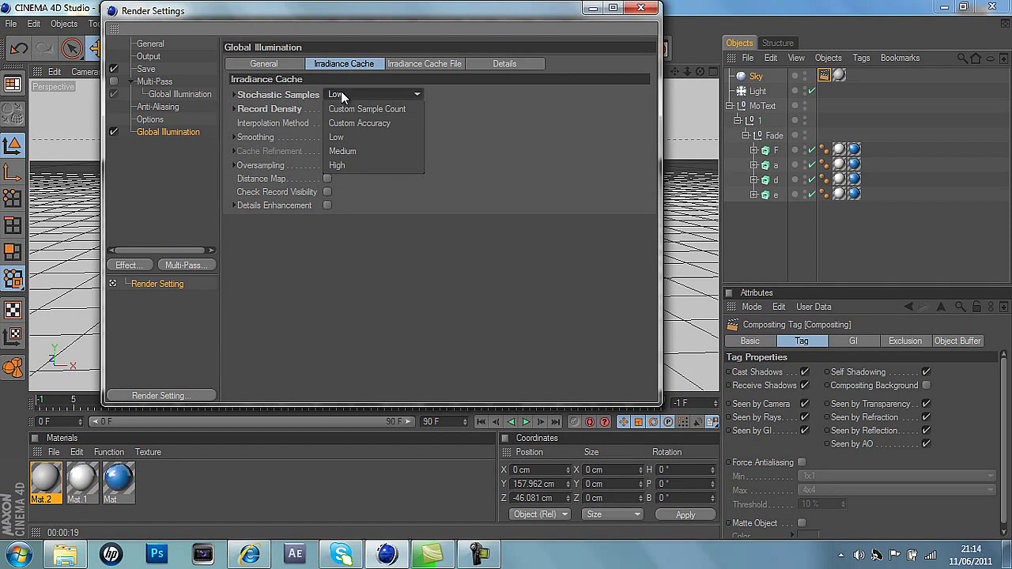
pyautogui.click(349, 136)
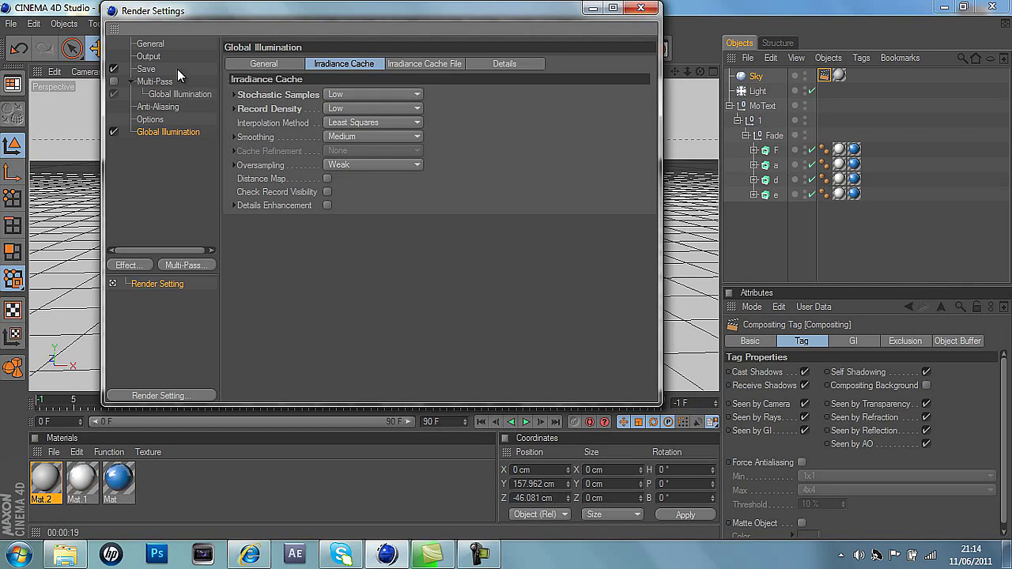
pyautogui.click(147, 69)
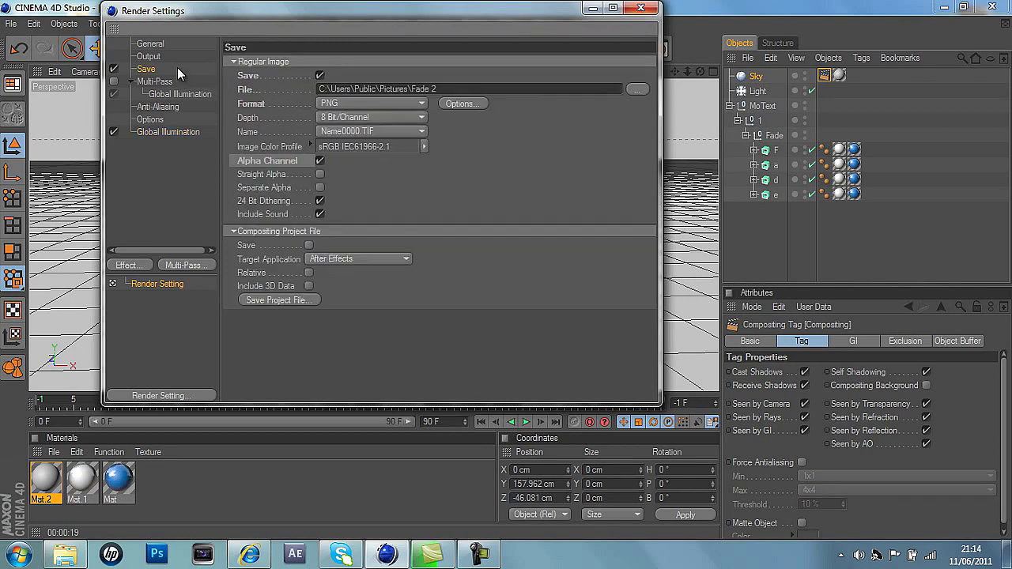
pyautogui.click(641, 8)
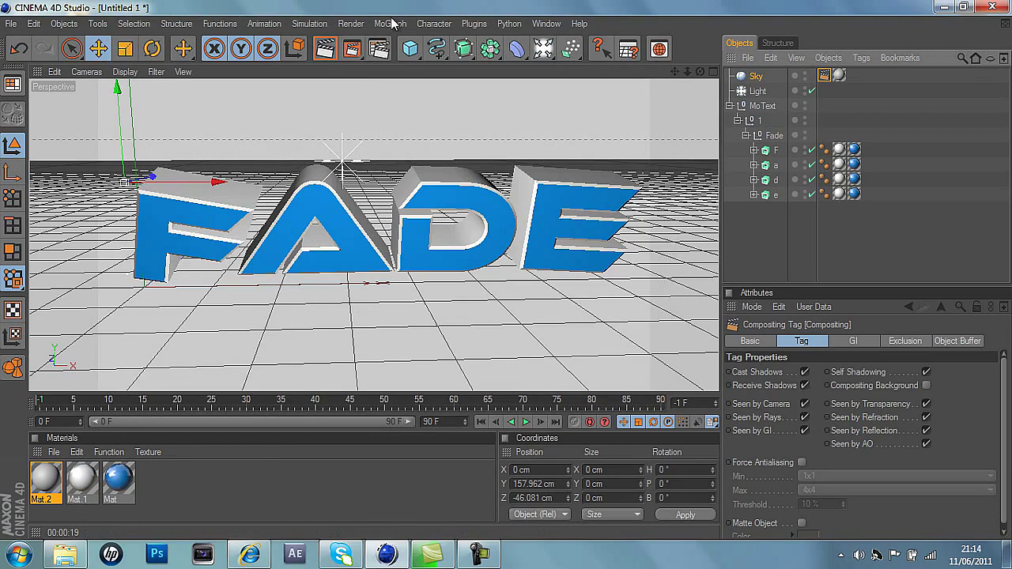
# Step: Render to the Picture Viewer, overwriting the existing Fade 2.png
pyautogui.click(350, 52)
pyautogui.click(350, 52)
pyautogui.click(350, 52)
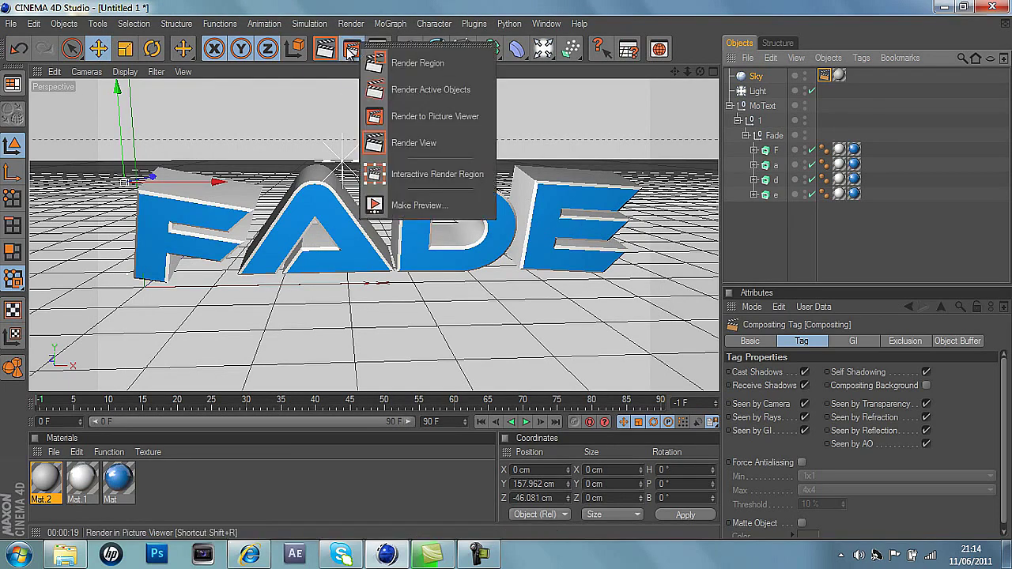
pyautogui.click(350, 52)
pyautogui.click(351, 52)
pyautogui.click(351, 51)
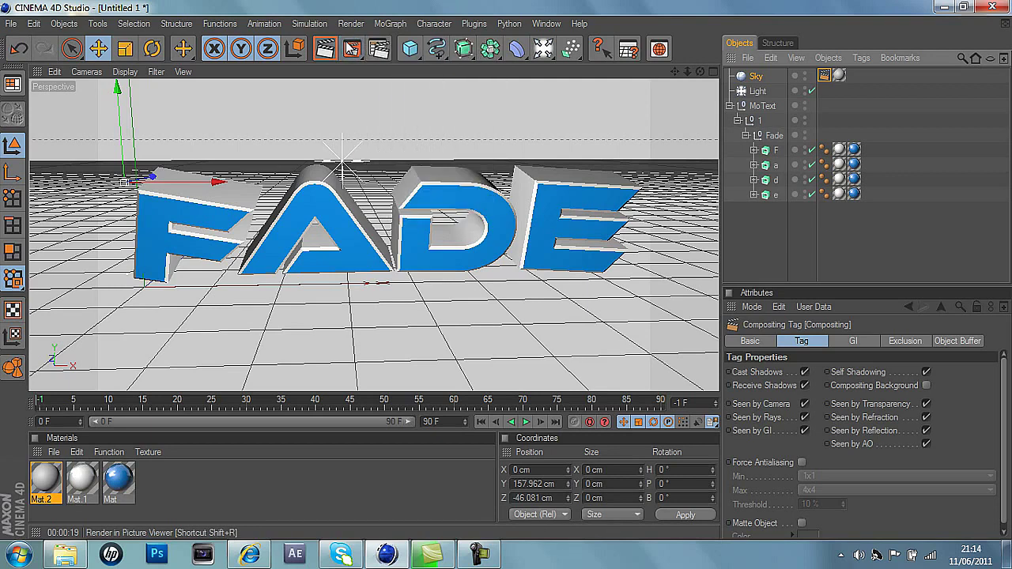
pyautogui.click(352, 49)
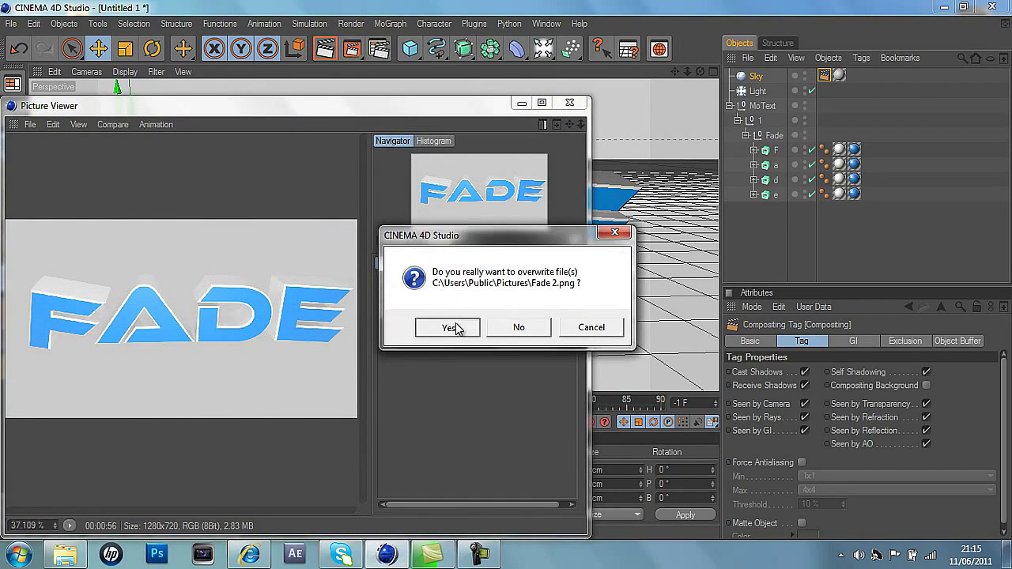
pyautogui.click(449, 327)
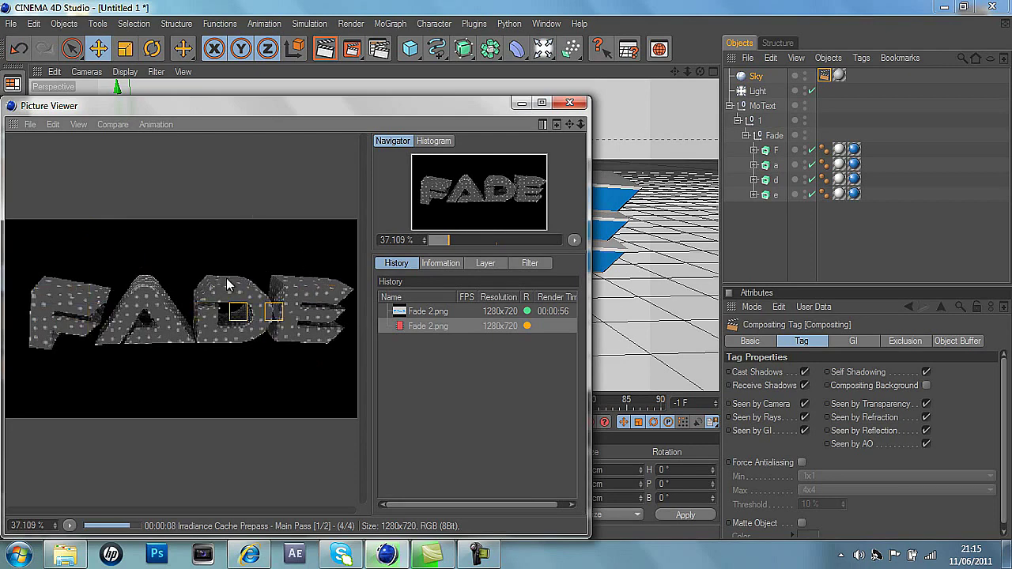
# Step: Move the Picture Viewer window aside to reveal the viewport
pyautogui.moveTo(366, 106); pyautogui.dragTo(520, 38)
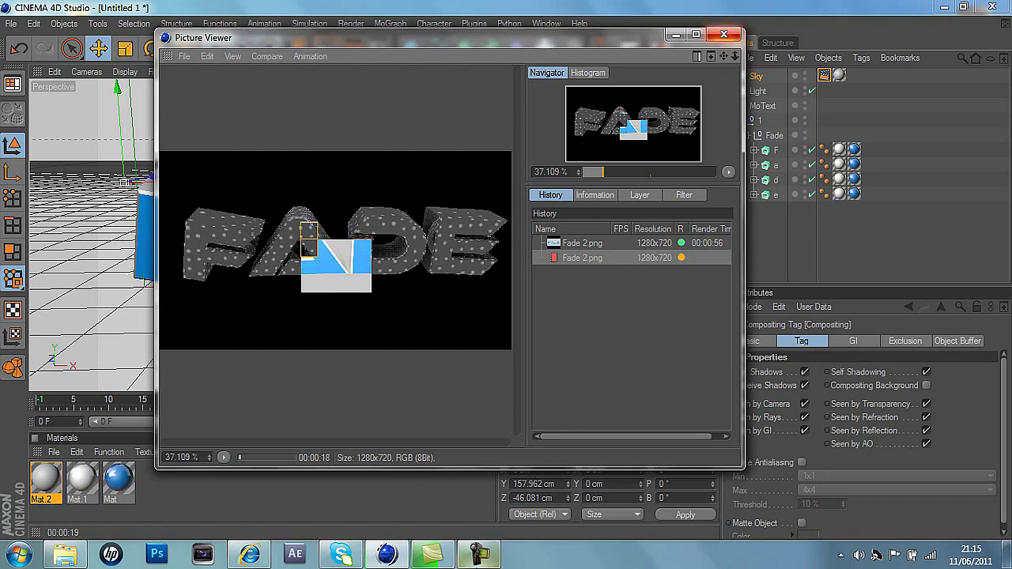
pyautogui.click(478, 553)
pyautogui.moveTo(731, 419); pyautogui.dragTo(790, 444)
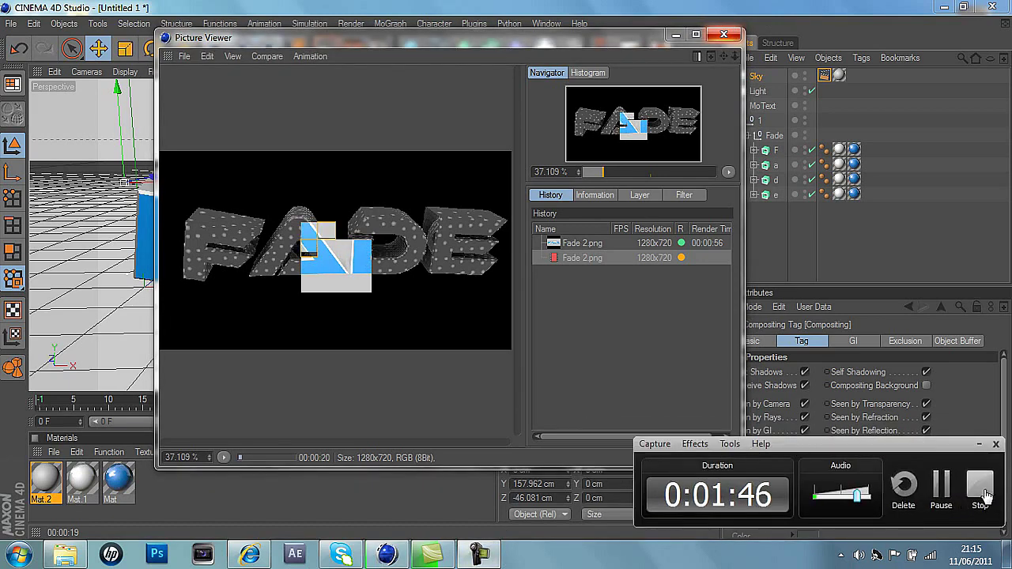